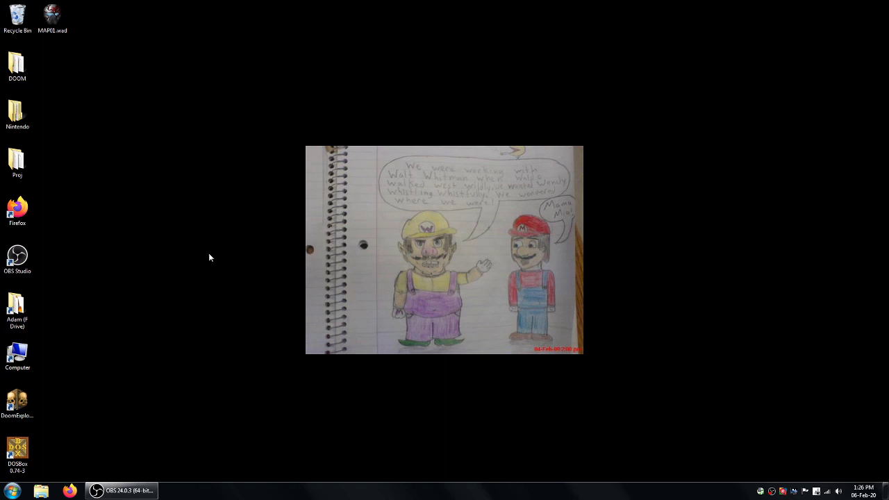
# - Launch GZDoom Builder (Bugfix) from the Start menu and look through its File menu
pyautogui.click(11, 491)
pyautogui.click(95, 152)
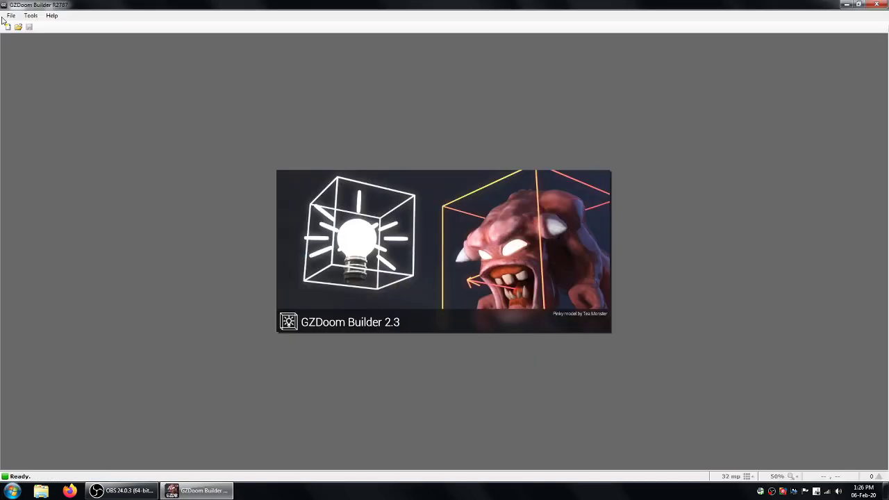
pyautogui.click(11, 15)
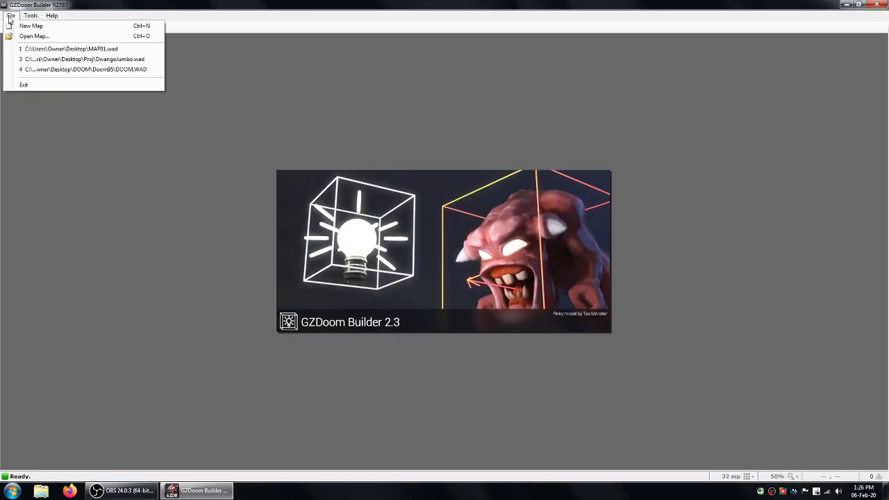
pyautogui.click(177, 374)
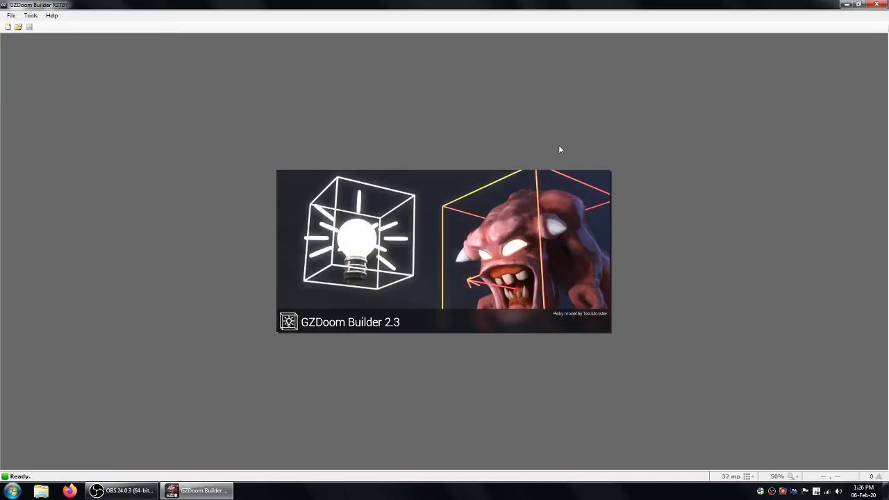
# - Browse the Start menu's program list, then dismiss it and return to the editor
pyautogui.click(12, 490)
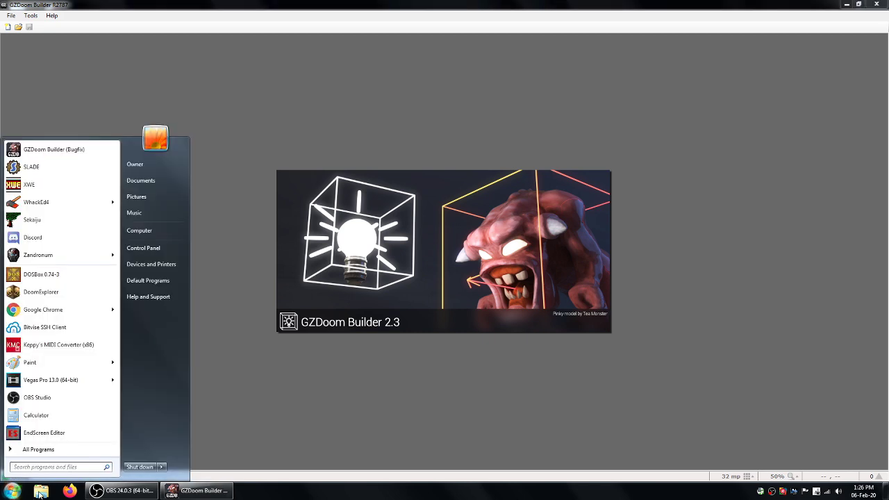
pyautogui.click(32, 168)
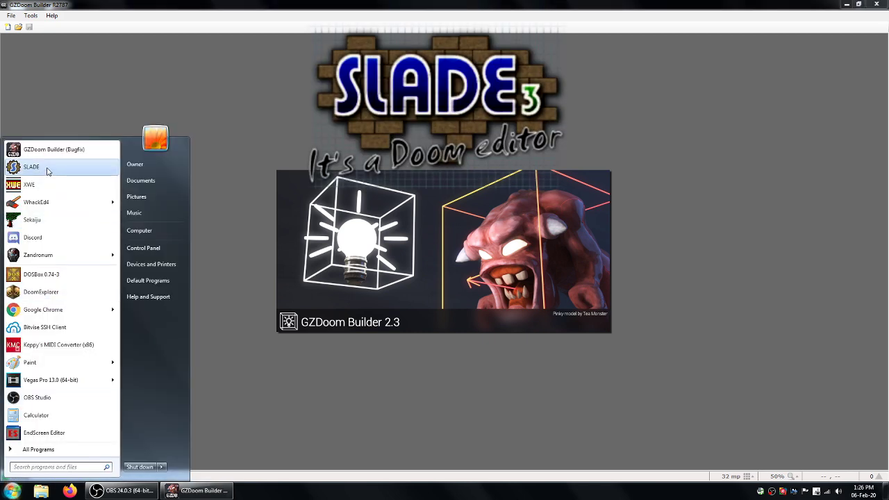
pyautogui.click(42, 206)
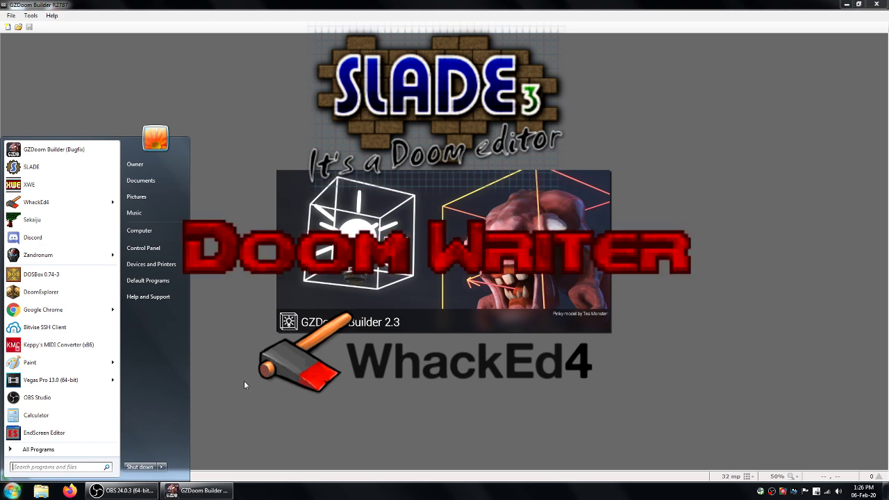
pyautogui.click(39, 61)
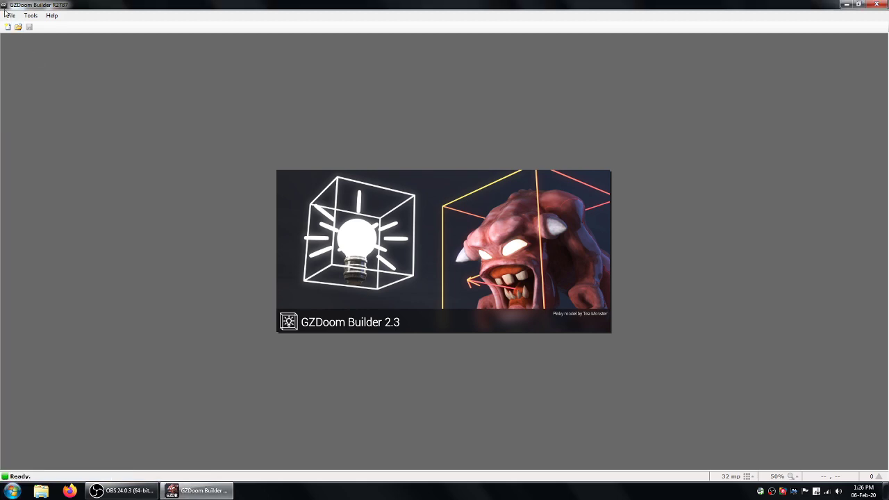
# - Exit GZDoom Builder
pyautogui.click(11, 16)
pyautogui.click(879, 5)
pyautogui.click(879, 5)
pyautogui.click(52, 18)
# - Launch SLADE, open the recent MAP01.wad and save the archive
pyautogui.click(14, 491)
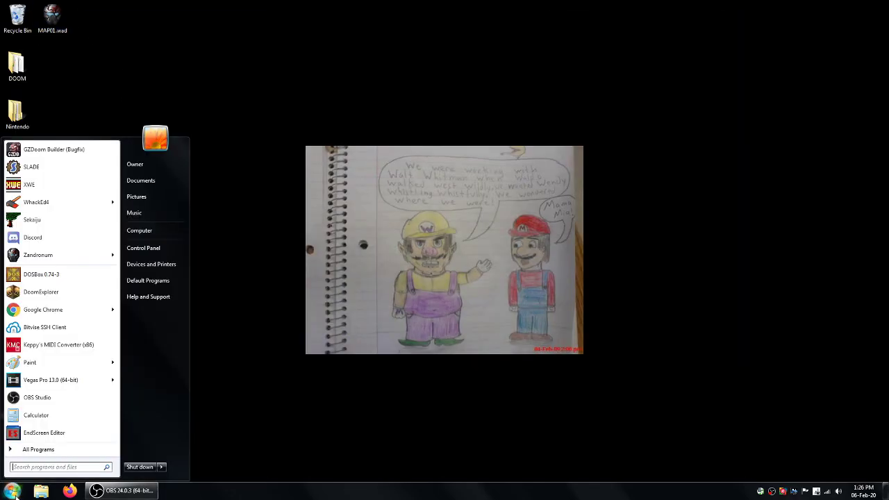
pyautogui.click(44, 169)
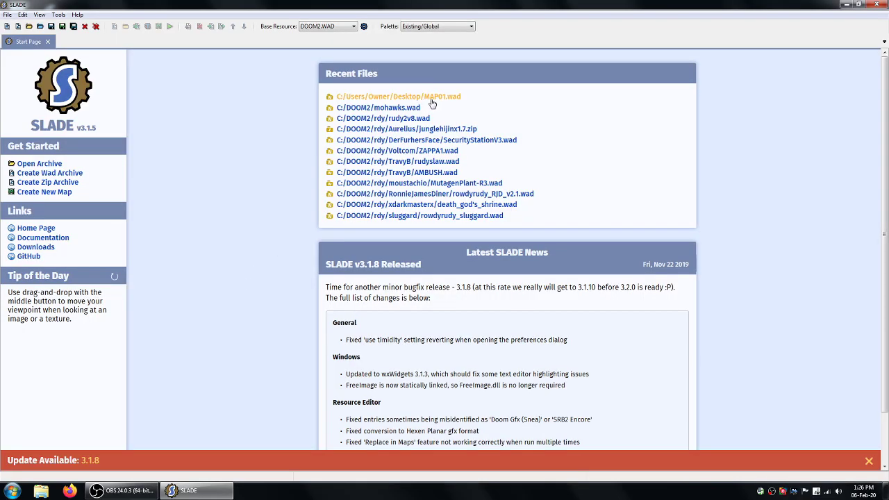
pyautogui.click(430, 100)
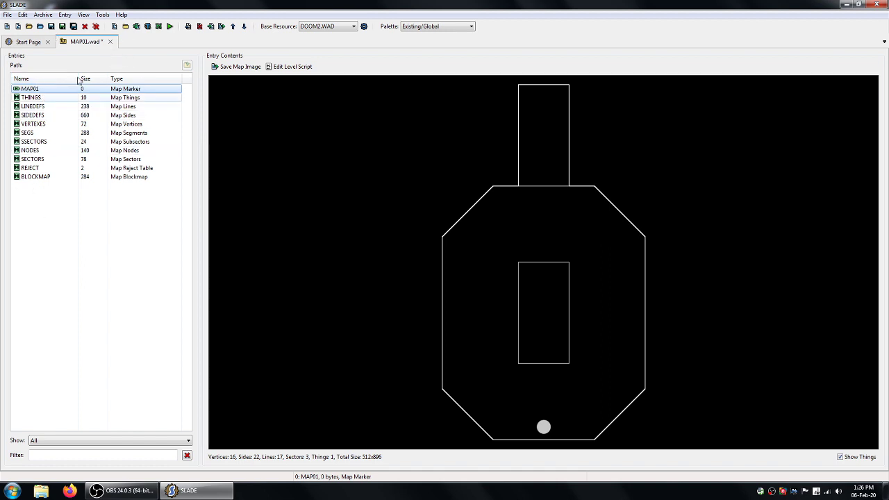
pyautogui.click(50, 27)
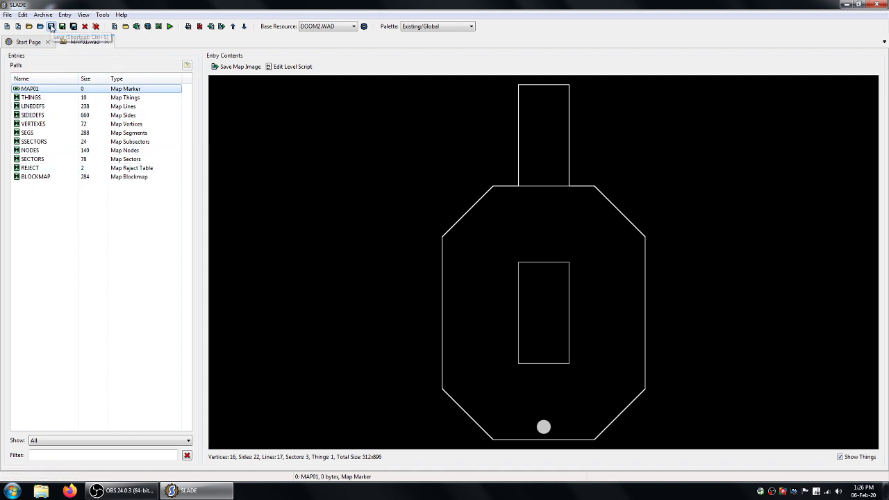
pyautogui.click(13, 490)
# - Hide SLADE, browse to DOOM\Tools\Doom Writer and launch Doom Writer.exe
pyautogui.click(188, 490)
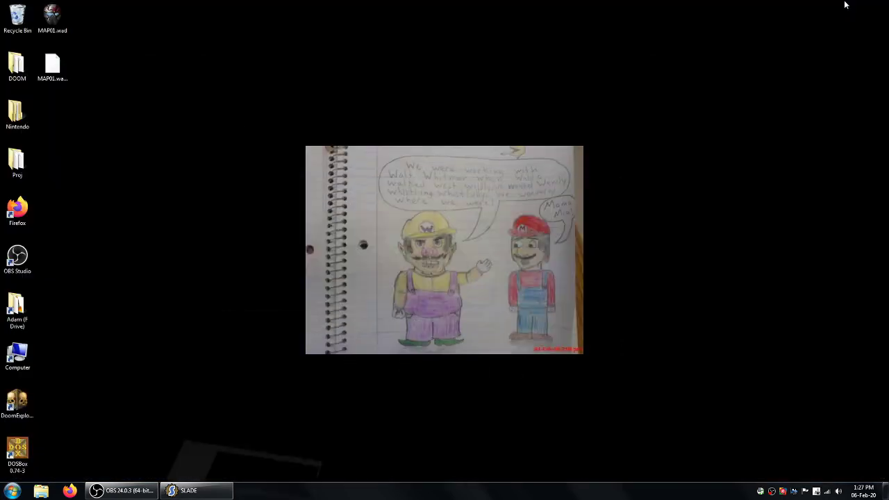
pyautogui.doubleClick(11, 61)
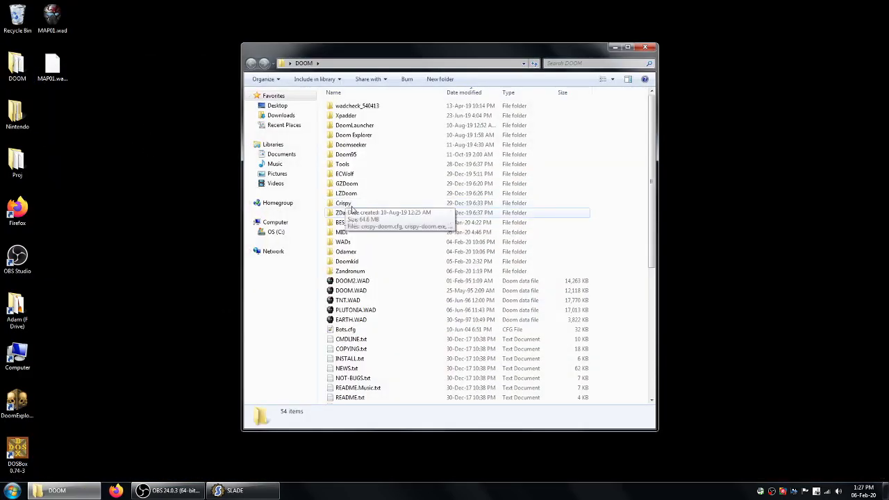
pyautogui.doubleClick(354, 165)
pyautogui.doubleClick(356, 117)
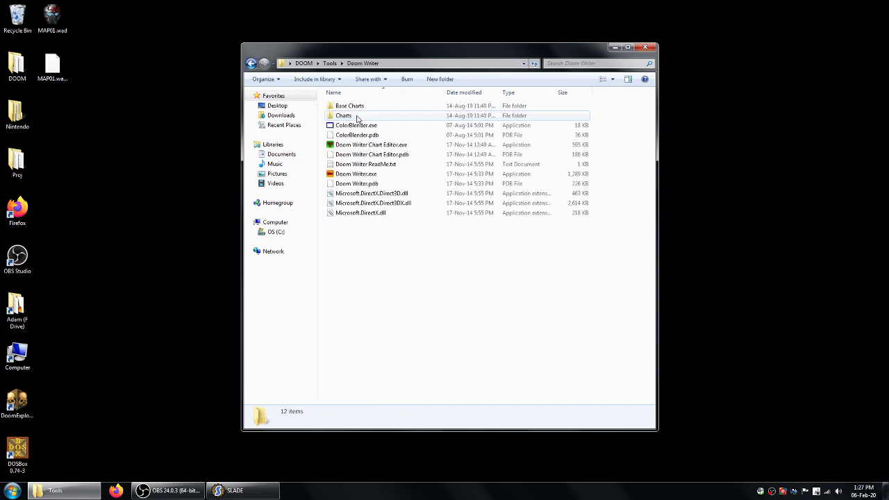
pyautogui.click(354, 174)
pyautogui.doubleClick(355, 173)
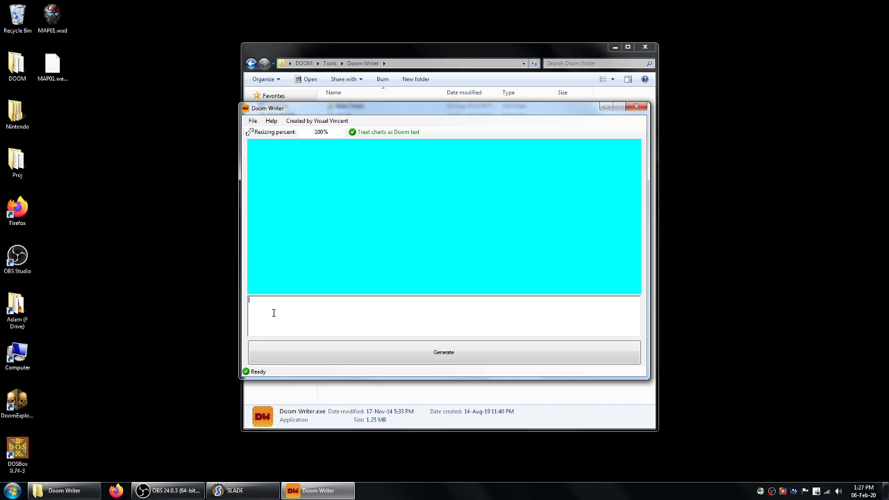
# - Check the author information and the Help > Color codes list in Doom Writer
pyautogui.click(317, 121)
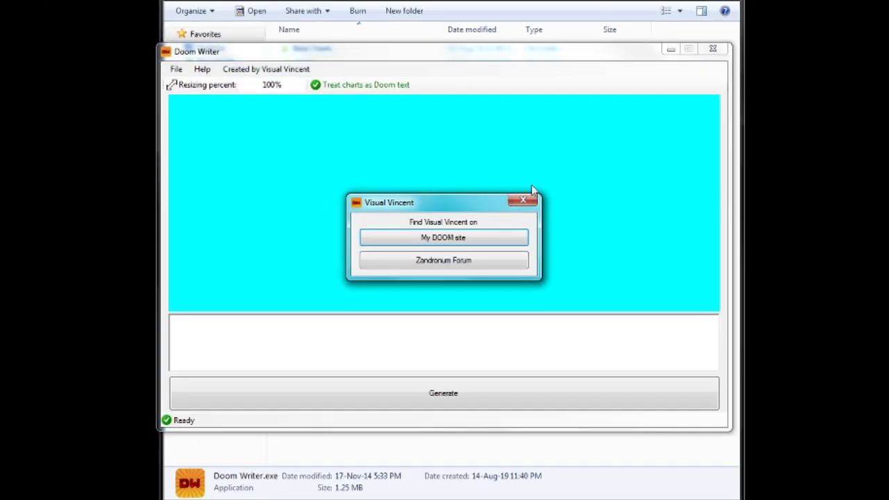
pyautogui.click(506, 210)
pyautogui.click(202, 68)
pyautogui.click(216, 83)
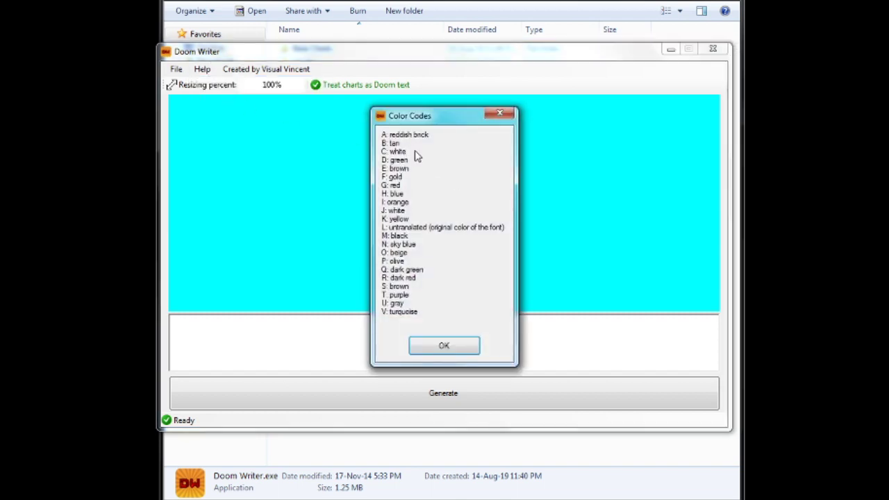
pyautogui.click(452, 346)
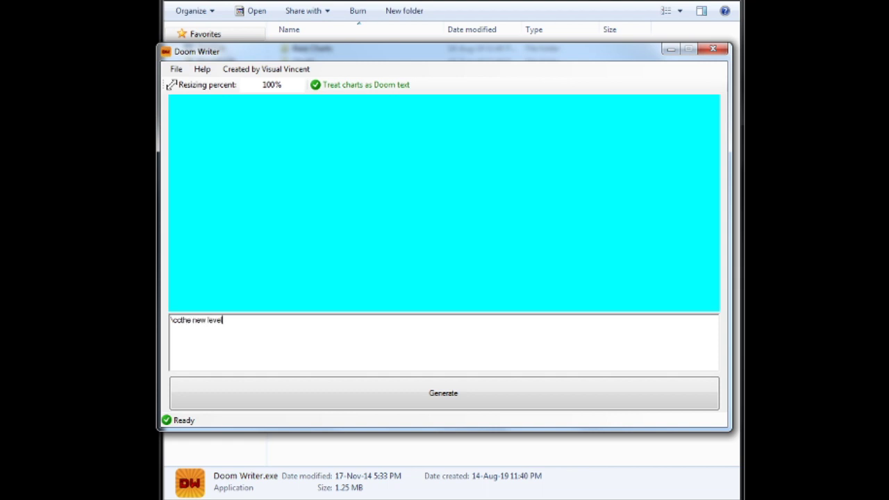
# - Generate 'the new level' in the Doom font and choose File > Save
pyautogui.click(456, 400)
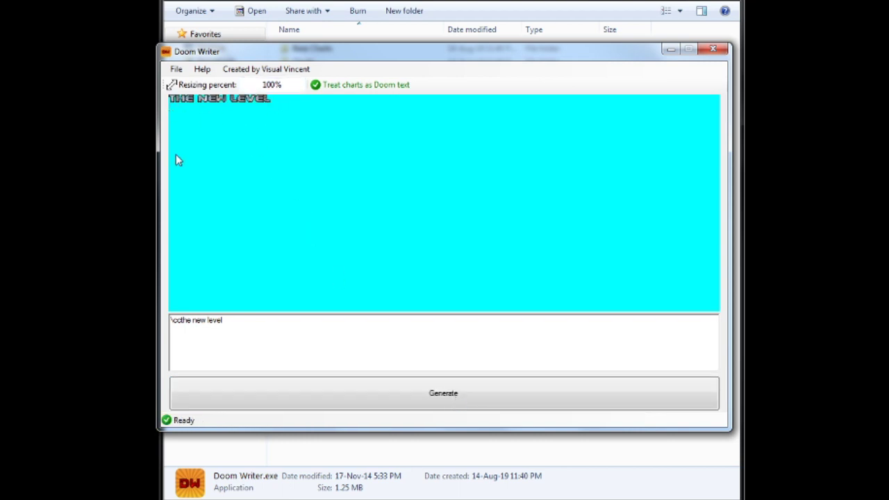
pyautogui.click(176, 71)
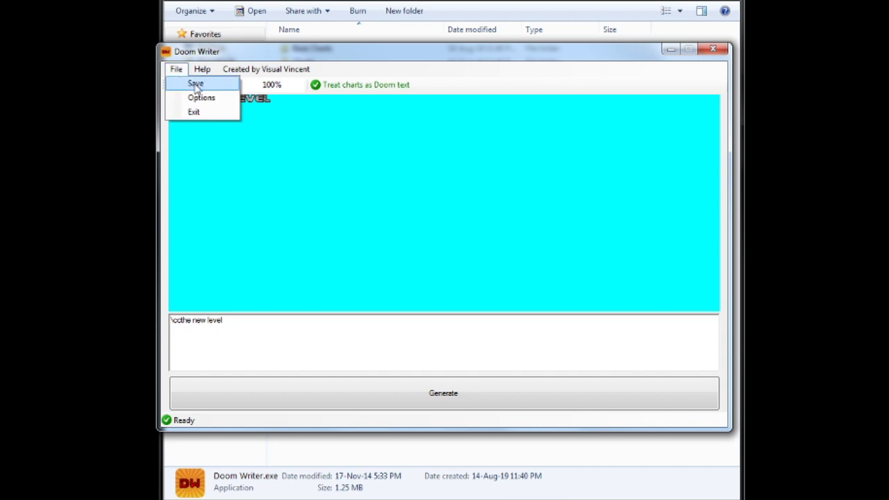
pyautogui.click(195, 84)
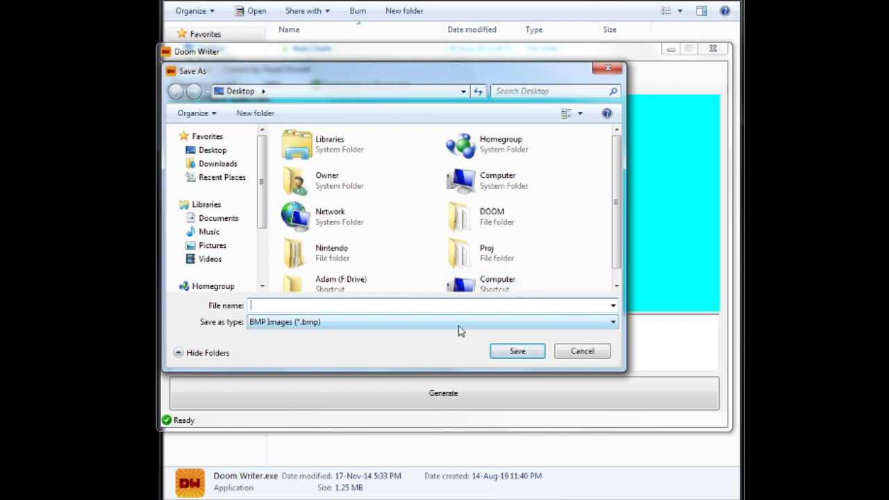
# - Save the rendered title on the Desktop as cwilv00.bmp
pyautogui.write('cwilv00')
pyautogui.click(514, 354)
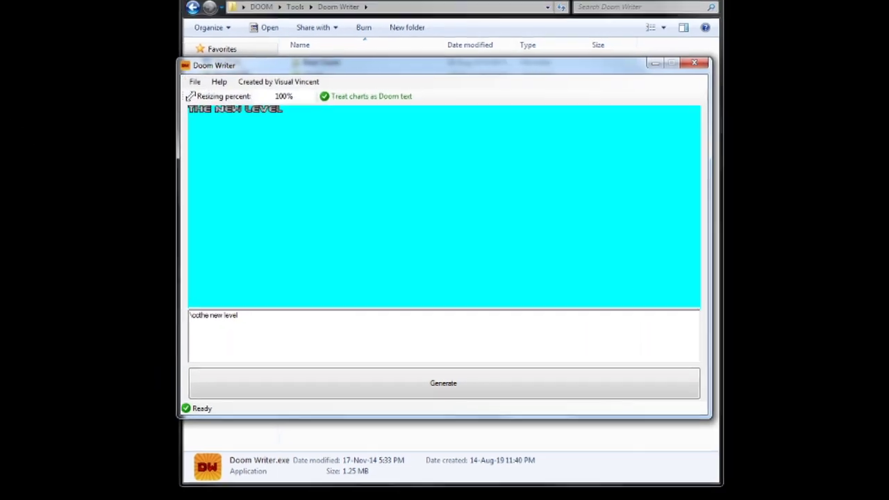
# - Close Doom Writer and its folder window, and restore SLADE
pyautogui.click(712, 49)
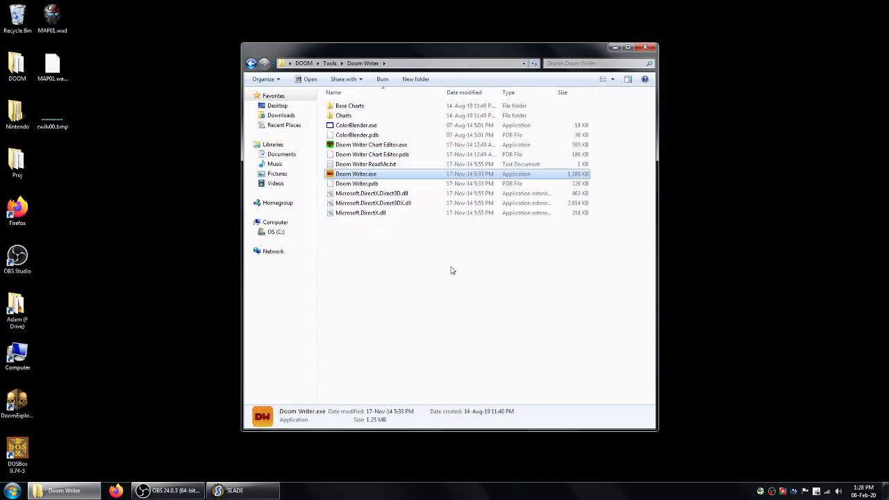
pyautogui.click(645, 46)
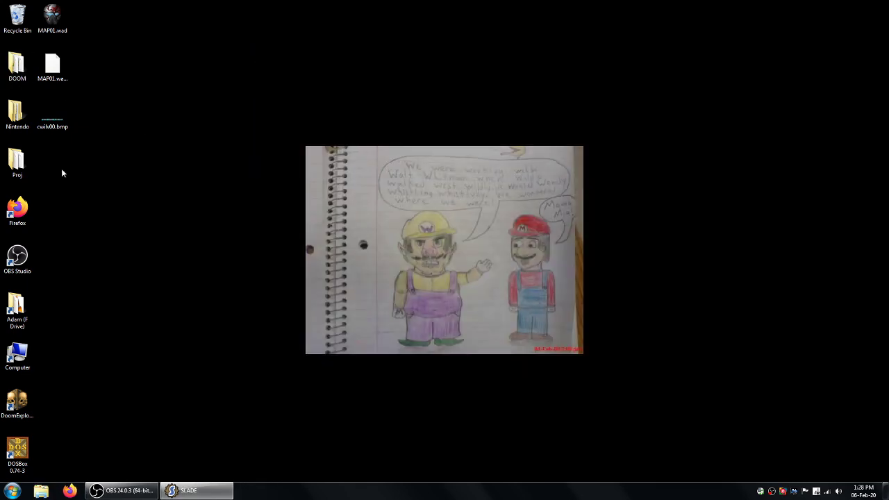
pyautogui.click(187, 491)
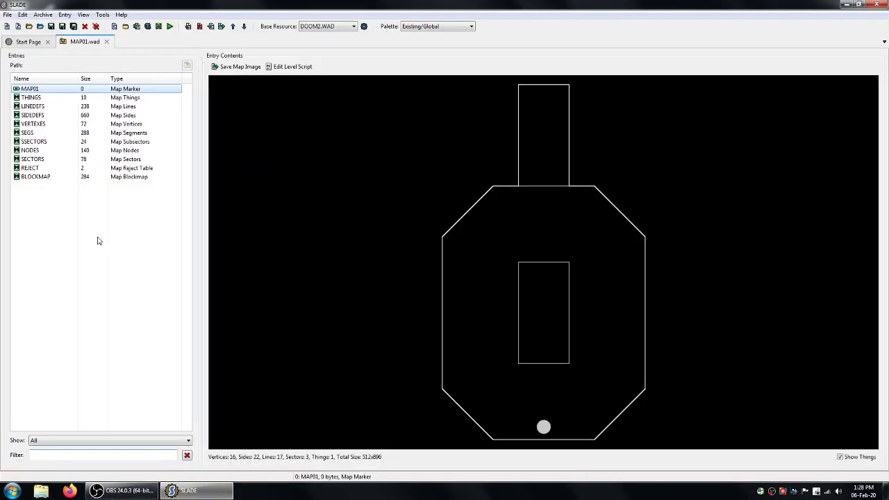
# - Import cwilv00.bmp after BLOCKMAP and view the new CWILV00 graphic entry
pyautogui.click(41, 167)
pyautogui.click(42, 176)
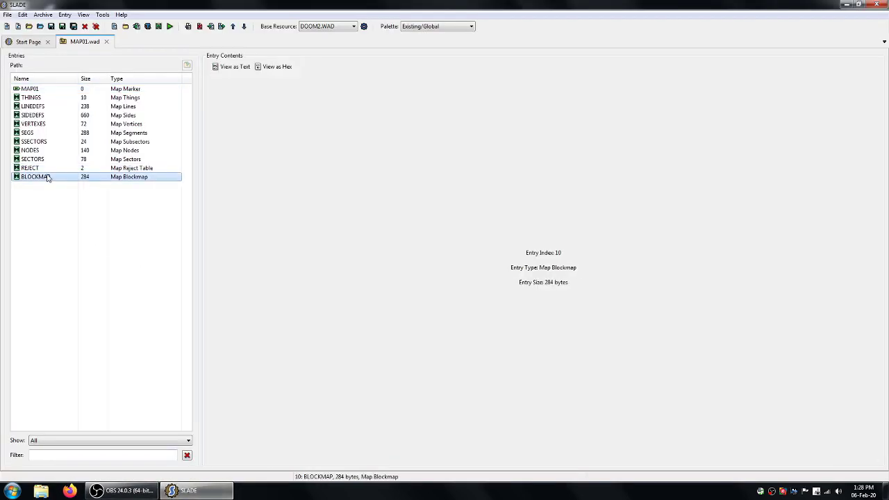
pyautogui.click(137, 26)
pyautogui.scroll(-3, 300, 134)
pyautogui.doubleClick(109, 146)
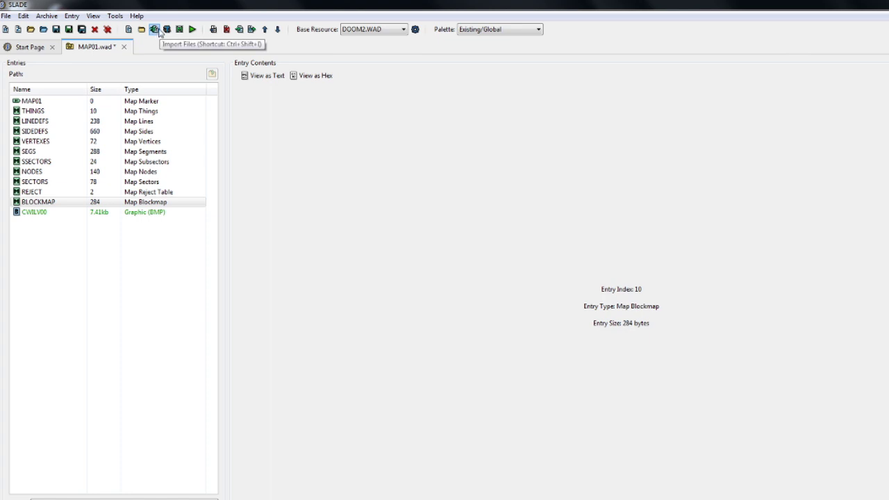
pyautogui.click(40, 215)
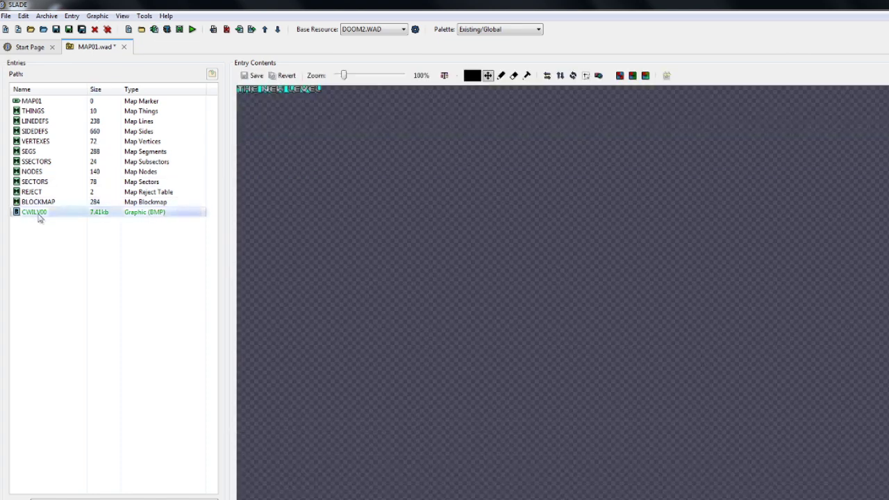
# - Convert CWILV00 to Doom Gfx (Paletted) with the cyan background transparent
pyautogui.rightClick(150, 213)
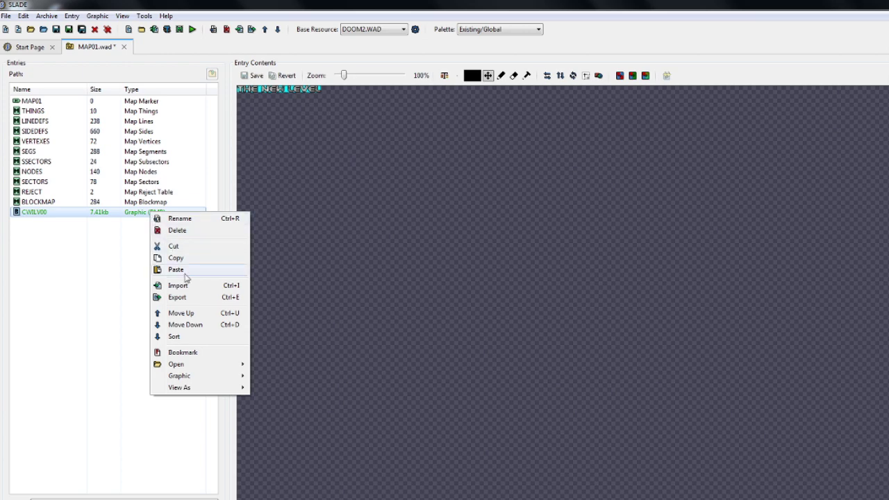
pyautogui.moveTo(208, 377)
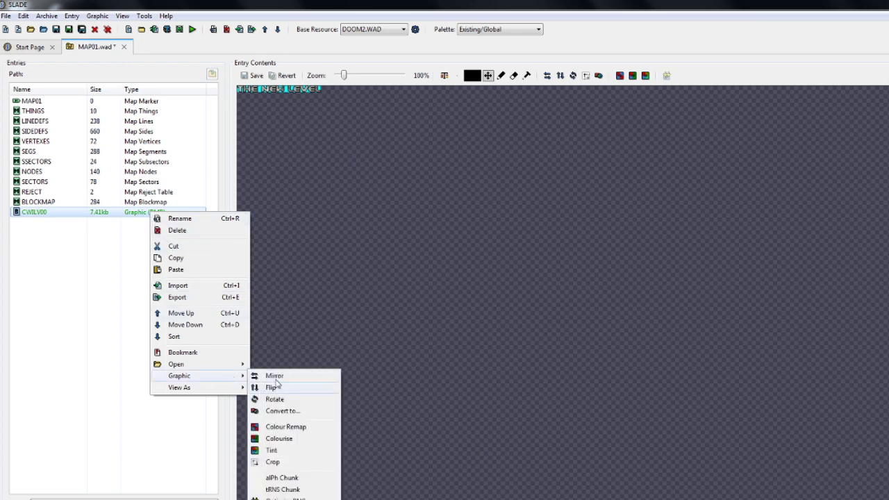
pyautogui.click(294, 412)
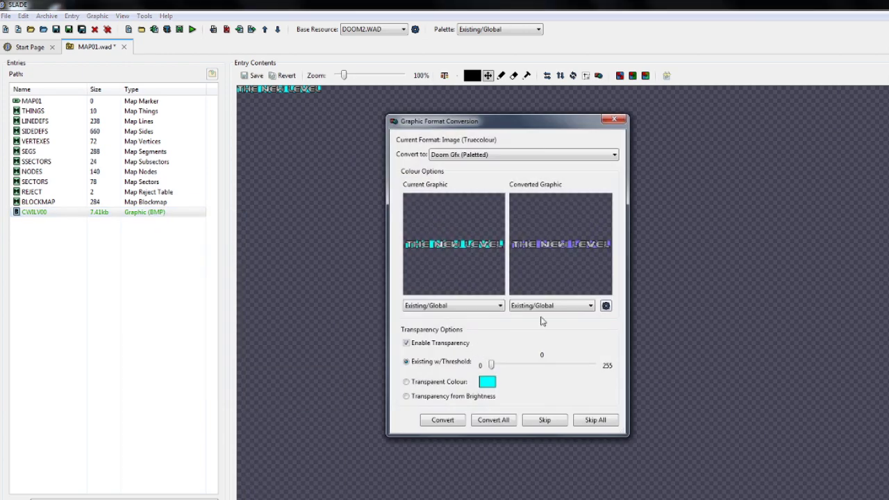
pyautogui.click(467, 155)
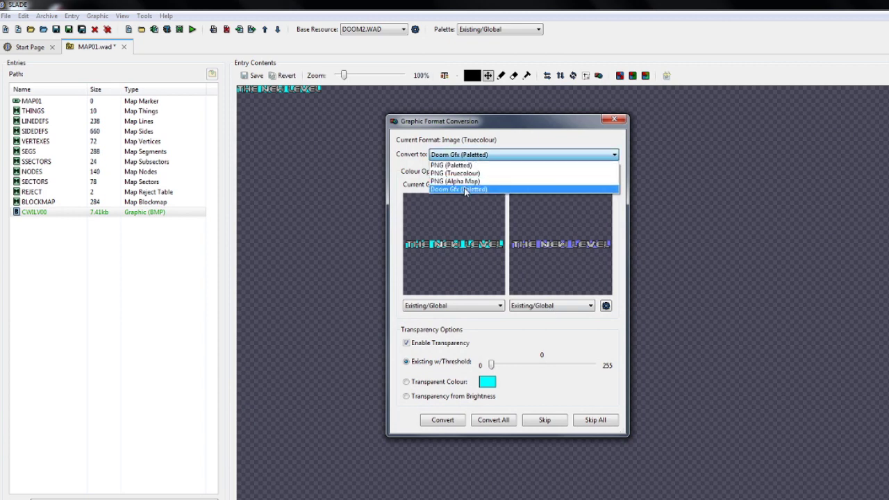
pyautogui.click(477, 154)
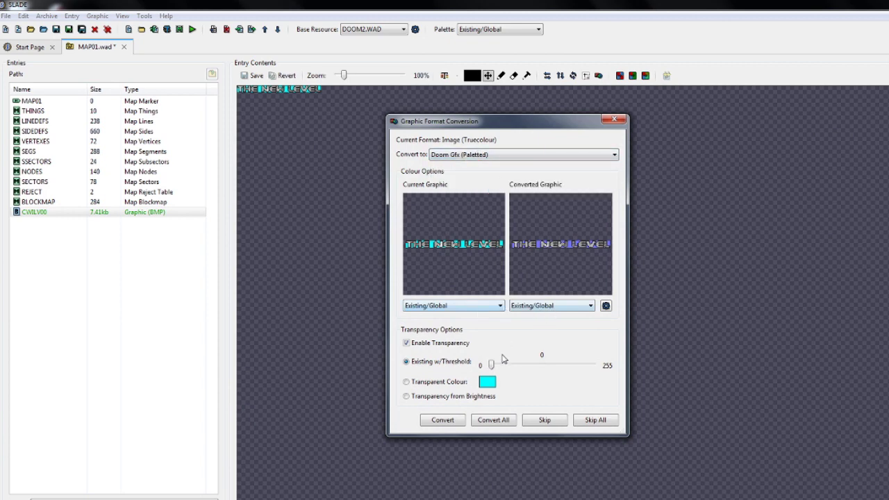
pyautogui.click(406, 382)
pyautogui.click(442, 420)
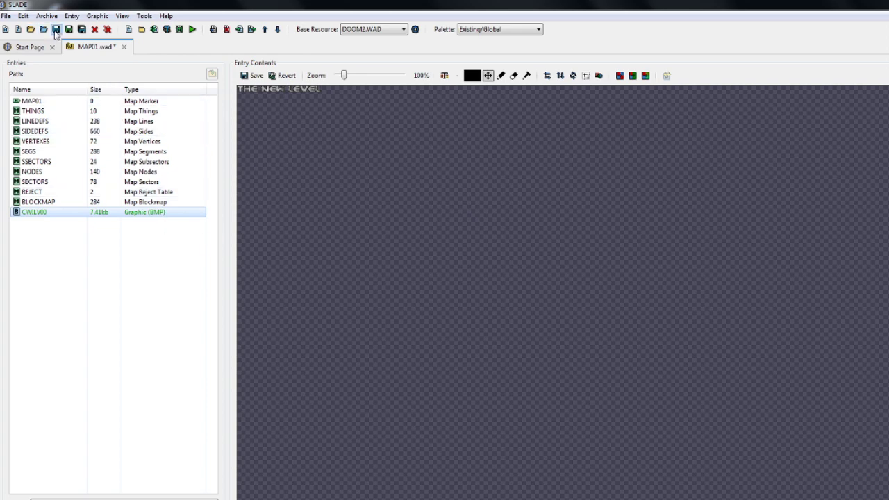
# - Save the changed CWILV00 entry and MAP01.wad, then close SLADE
pyautogui.click(56, 29)
pyautogui.click(538, 280)
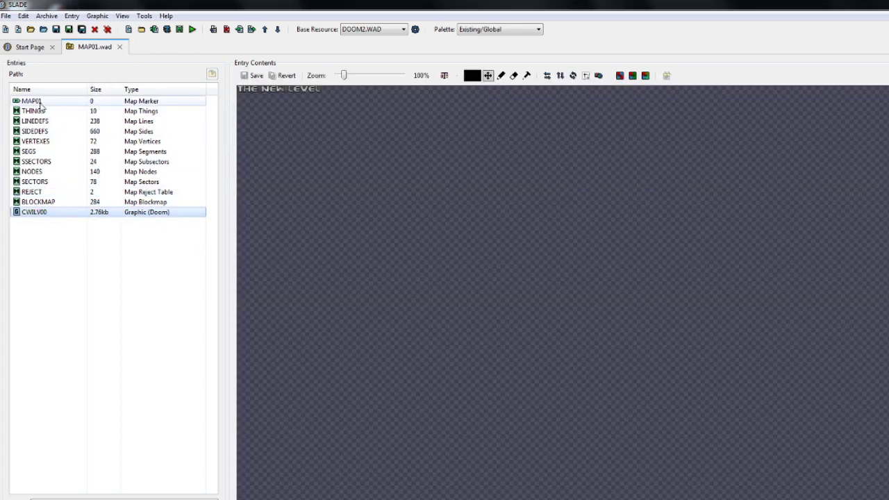
pyautogui.click(35, 101)
pyautogui.click(48, 205)
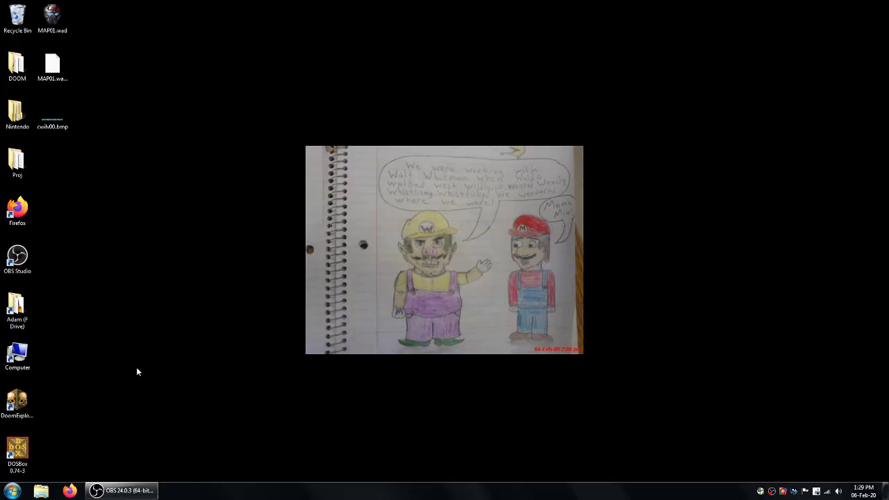
# - Launch WhackEd4 from the Start menu and start a new patch file
pyautogui.click(12, 491)
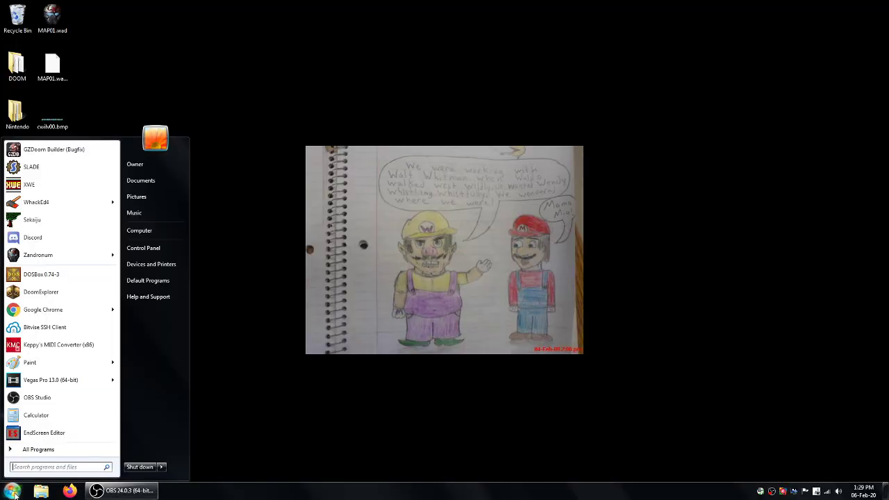
pyautogui.click(55, 207)
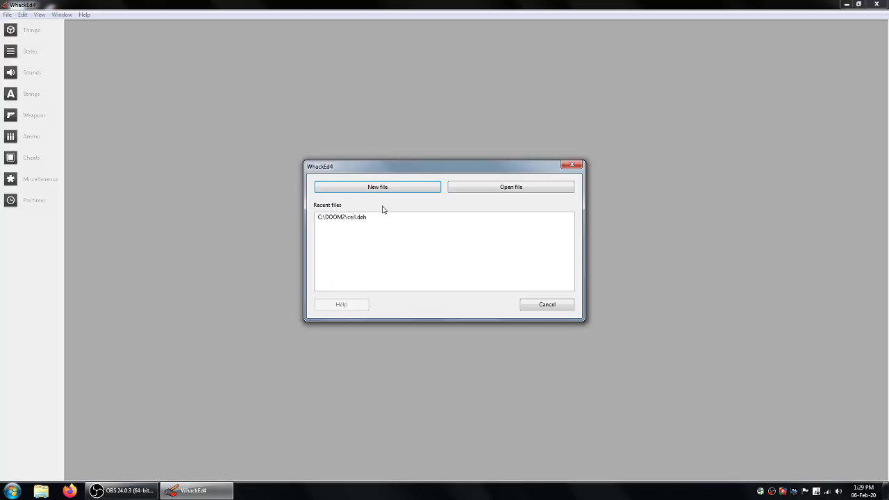
pyautogui.click(410, 188)
# - Set the engine to Ultimate Doom 1.9 and the IWAD to DOOM\Doom95\DOOM2.WAD
pyautogui.click(409, 189)
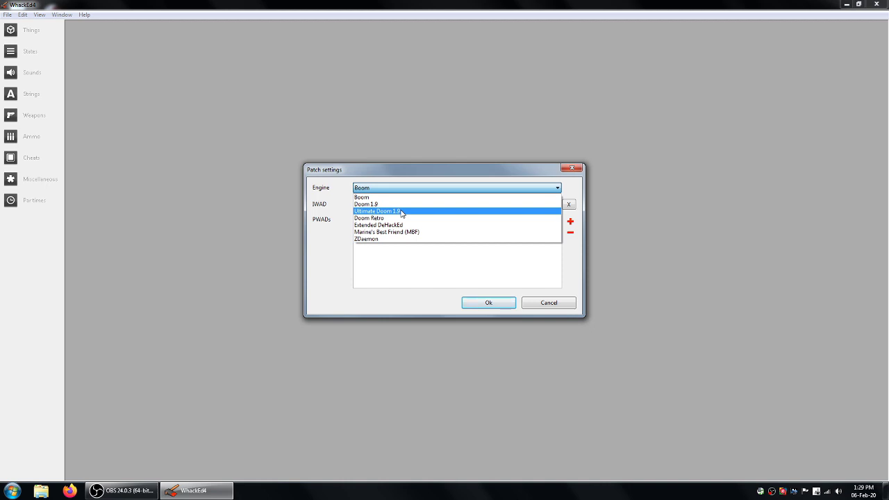
pyautogui.click(402, 214)
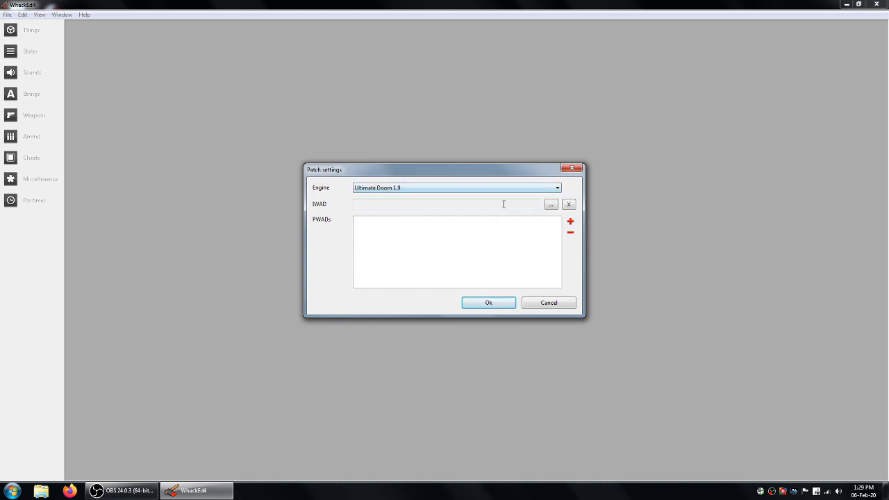
pyautogui.click(551, 204)
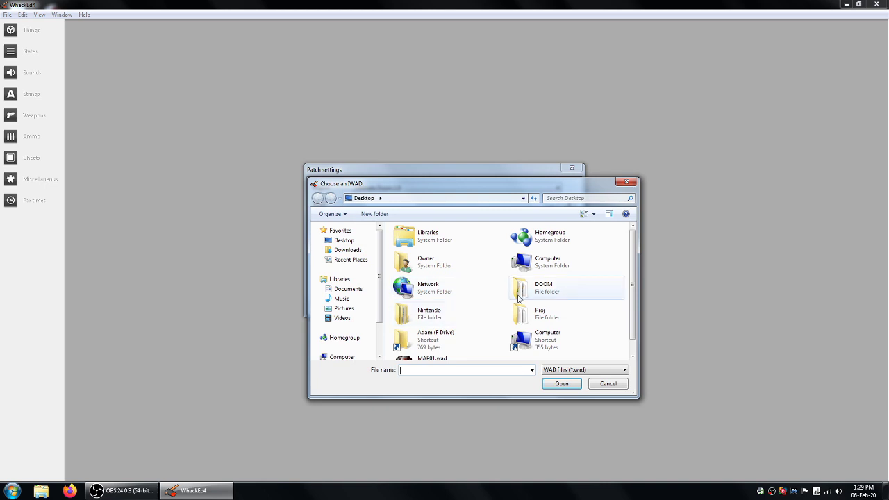
pyautogui.doubleClick(519, 298)
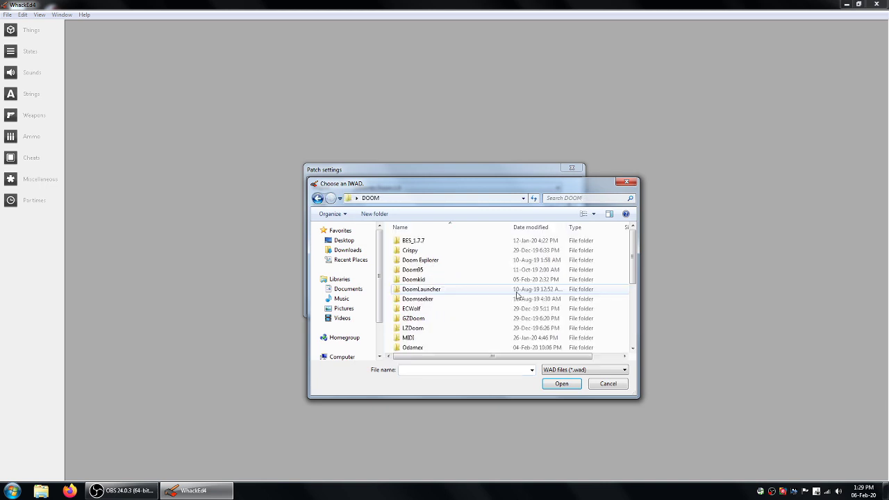
pyautogui.doubleClick(418, 271)
pyautogui.click(418, 271)
pyautogui.doubleClick(420, 271)
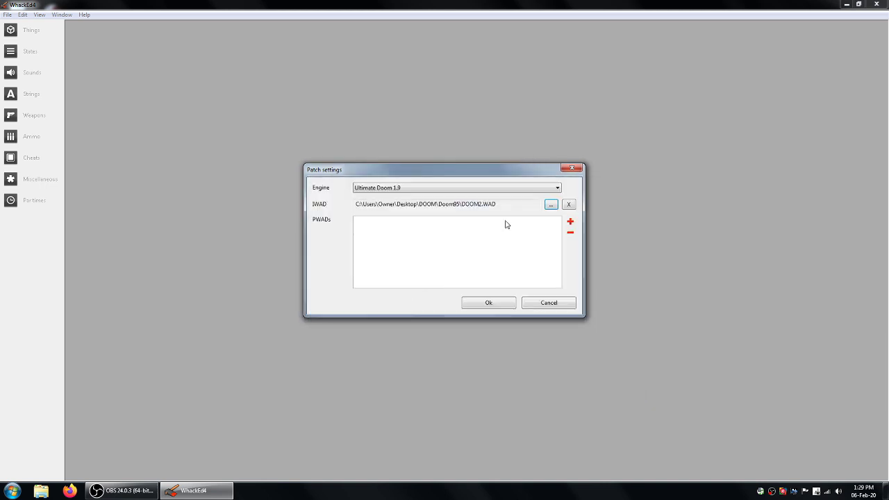
# - Create the patch and show its Strings list maximized
pyautogui.click(488, 303)
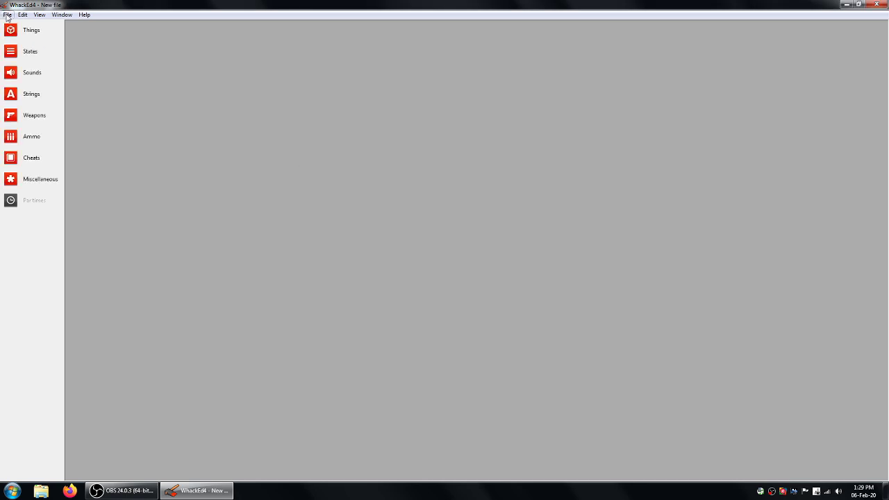
pyautogui.click(31, 98)
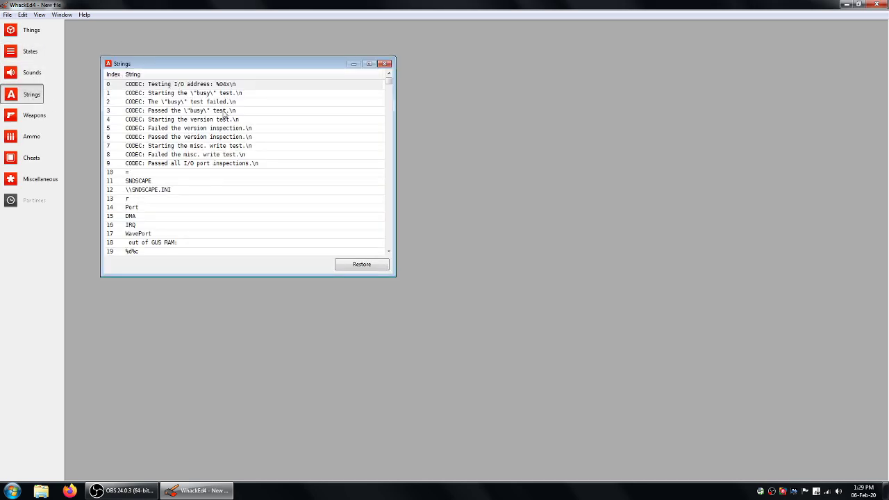
pyautogui.click(369, 65)
pyautogui.moveTo(885, 38); pyautogui.dragTo(885, 292)
# - Scroll past the episode level names and open string 692 'level 1: entryway' for editing
pyautogui.moveTo(114, 53); pyautogui.dragTo(109, 231)
pyautogui.click(132, 52)
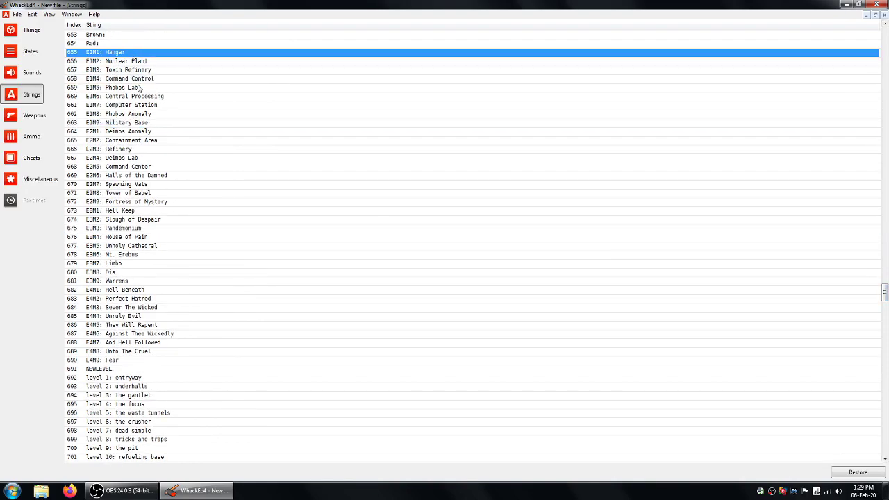
pyautogui.click(108, 361)
pyautogui.scroll(-2, 217, 311)
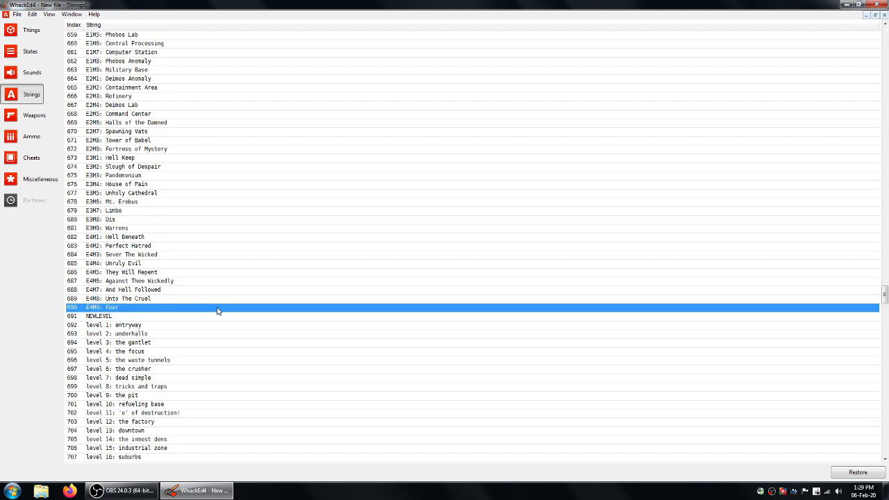
pyautogui.scroll(-8, 194, 327)
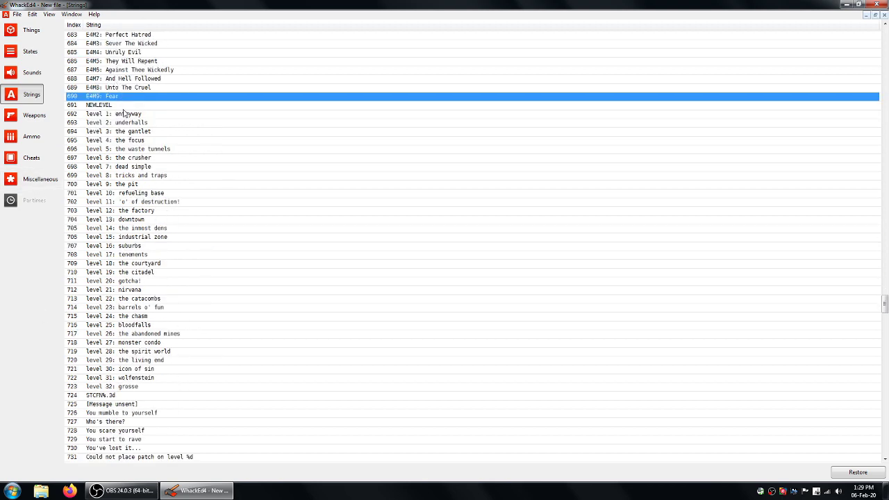
pyautogui.click(125, 114)
pyautogui.click(135, 150)
pyautogui.click(128, 116)
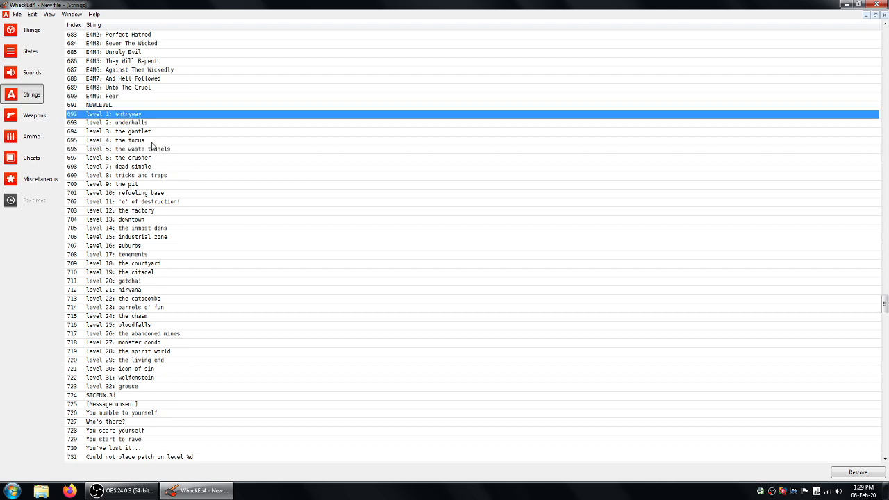
pyautogui.doubleClick(139, 116)
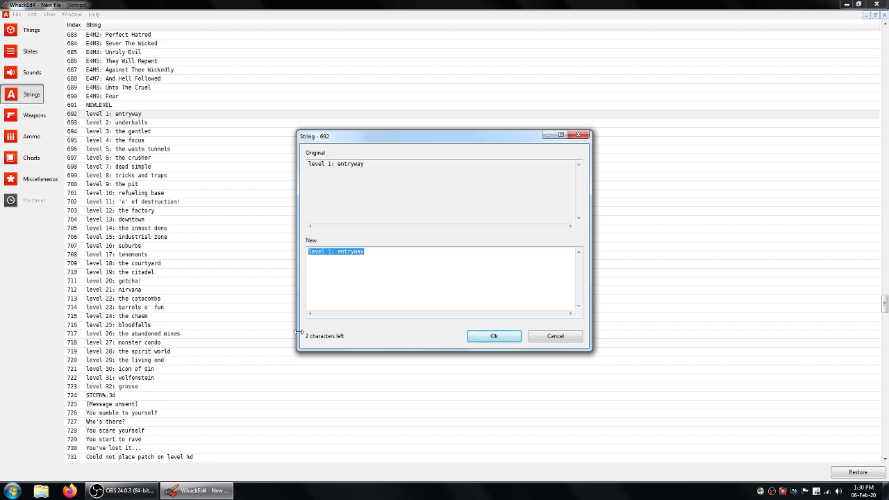
# - Replace string 692's 'level 1: entryway' with '1: the new level' and confirm
pyautogui.click(375, 258)
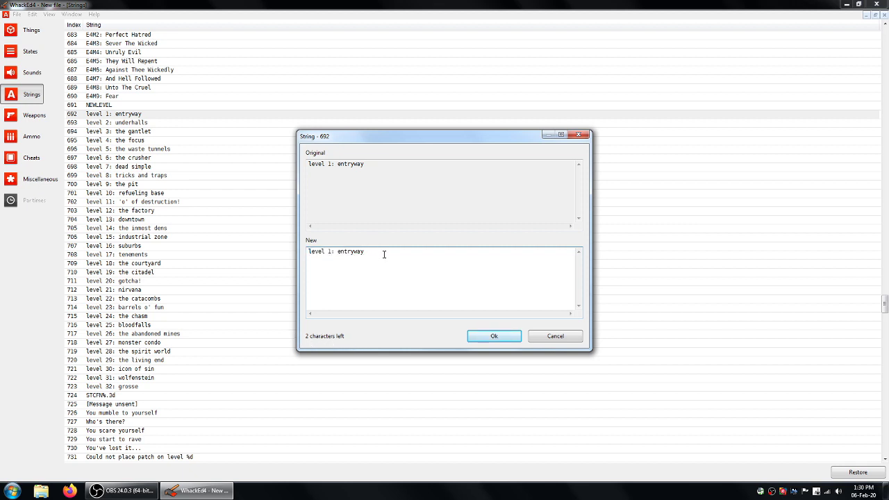
pyautogui.hotkey('ctrl', 'a')
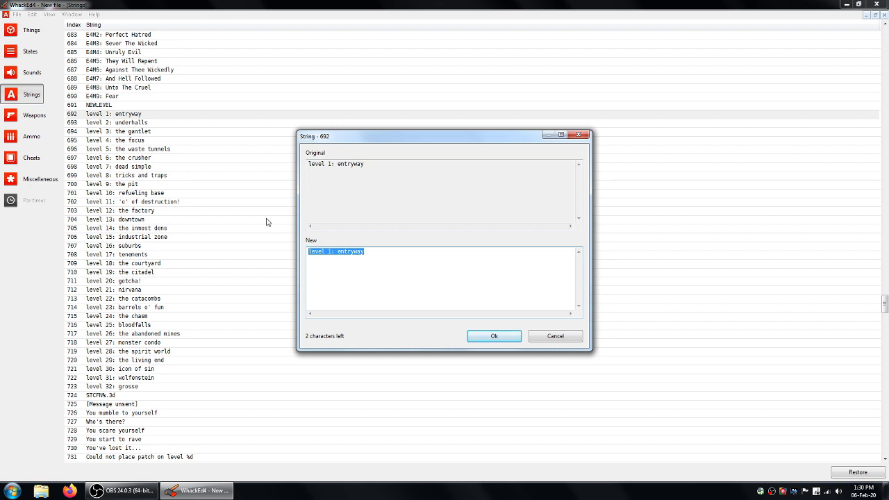
pyautogui.click(405, 269)
pyautogui.hotkey('ctrl', 'a')
pyautogui.write('l')
pyautogui.write(': the new')
pyautogui.click(493, 336)
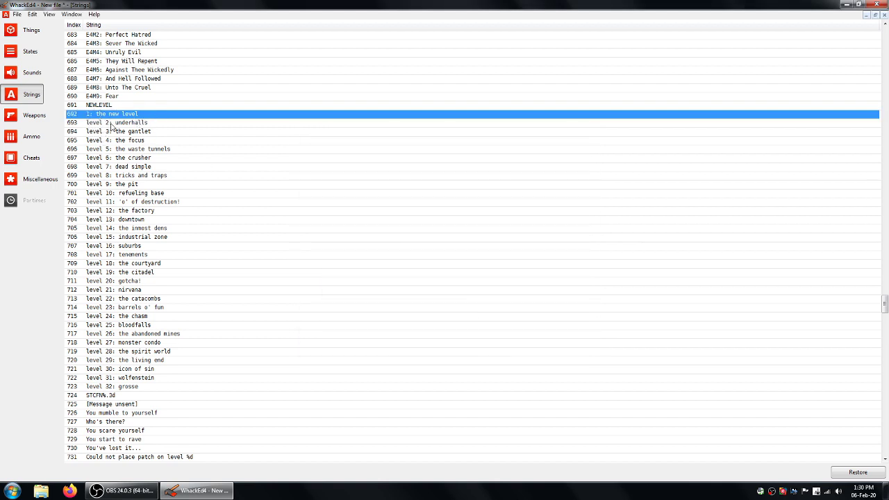
pyautogui.click(112, 124)
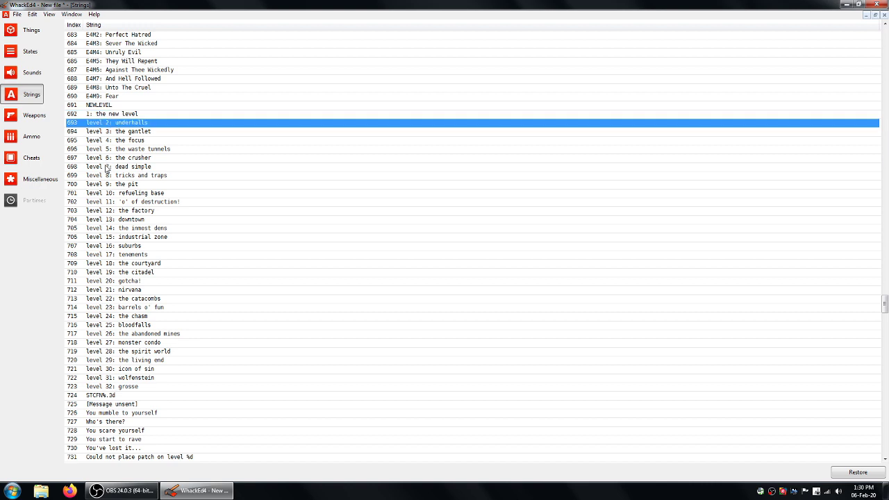
# - Save the DeHackEd patch to the Desktop under the file name map01.deh
pyautogui.click(120, 115)
pyautogui.click(15, 14)
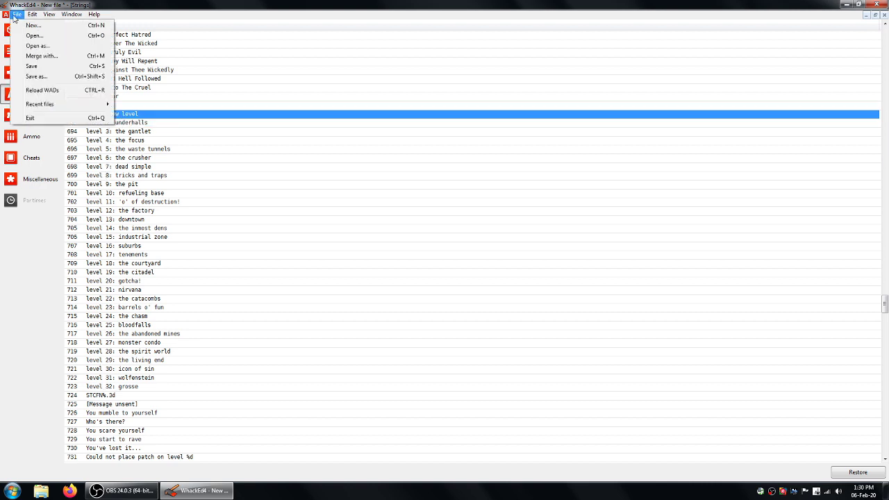
pyautogui.click(53, 81)
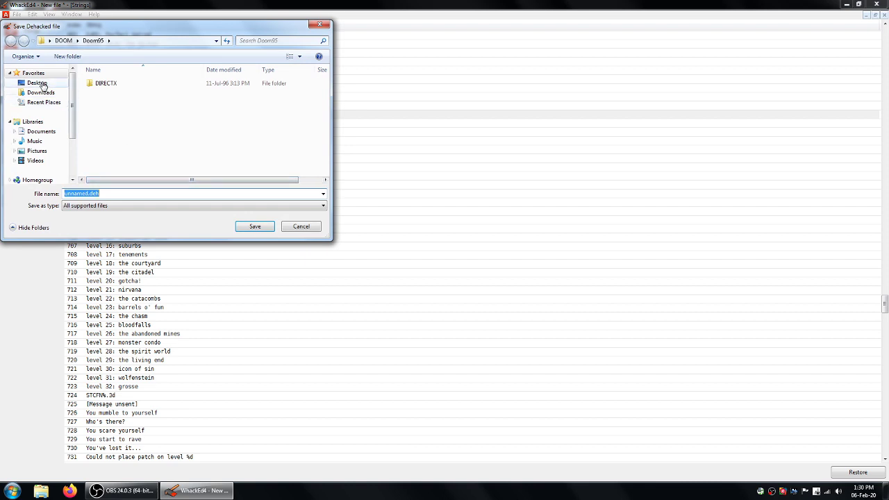
pyautogui.click(43, 83)
pyautogui.scroll(-1, 107, 175)
pyautogui.scroll(1, 107, 175)
pyautogui.click(83, 194)
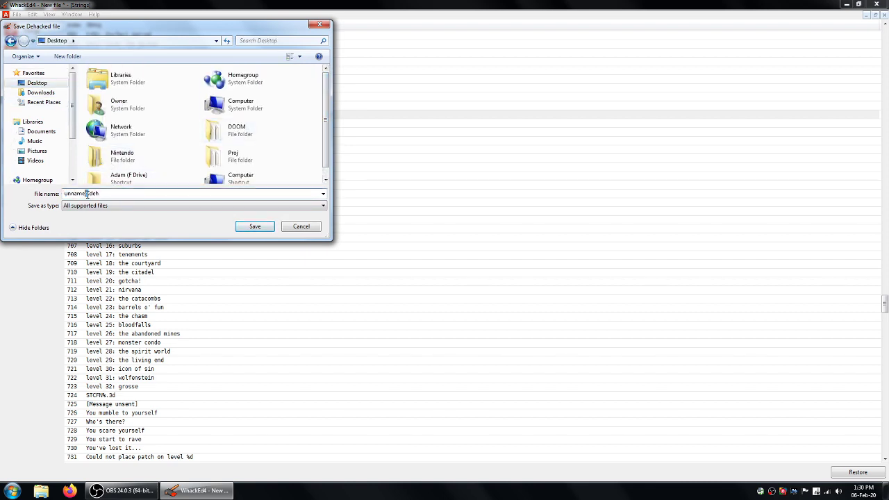
pyautogui.write('map01')
pyautogui.click(255, 225)
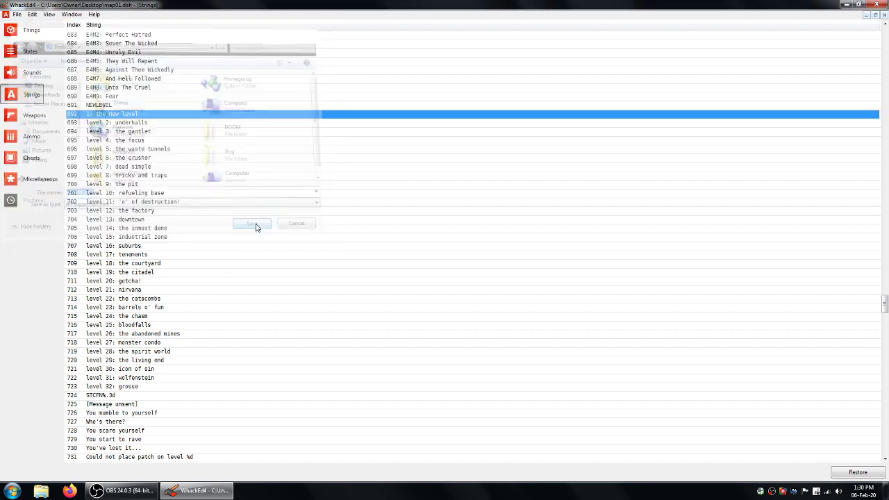
# - Close WhackEd4 and send map01.whacked and the spare MAP01 file to the Recycle Bin
pyautogui.click(877, 5)
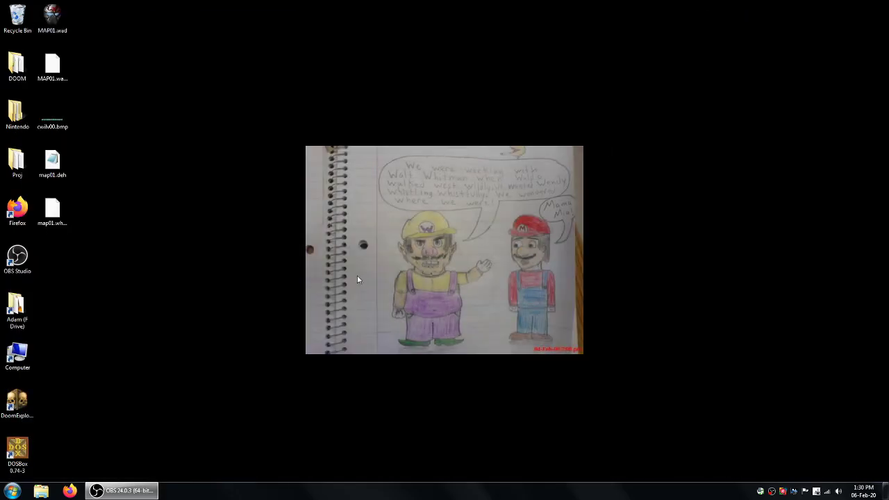
pyautogui.click(54, 212)
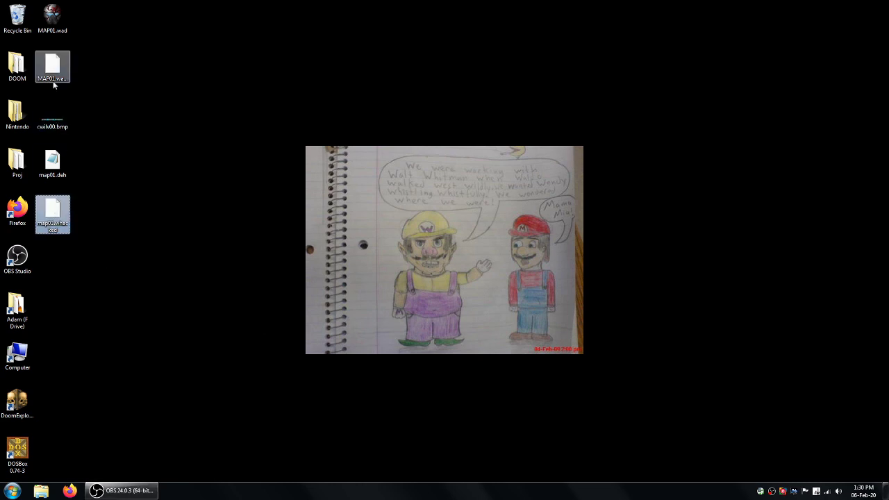
pyautogui.keyDown('ctrl'); pyautogui.click(52, 70); pyautogui.keyUp('ctrl')
pyautogui.press('Delete')
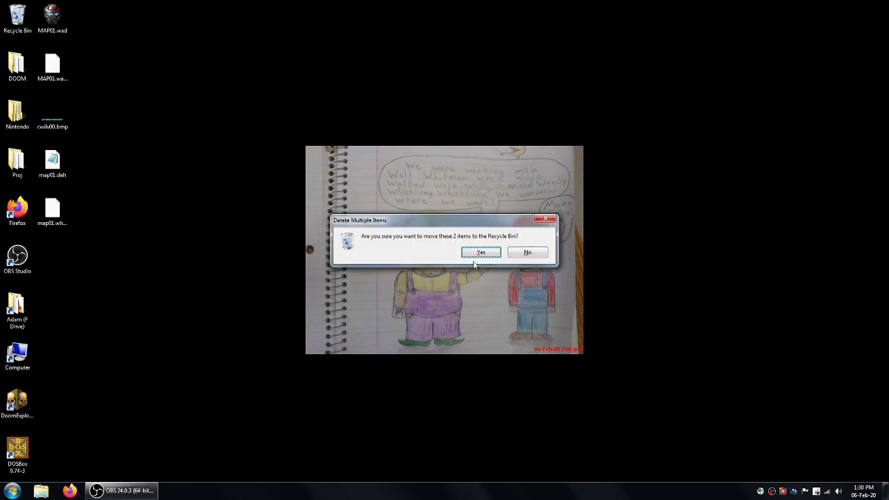
pyautogui.press('Return')
# - Rearrange the cwilv00.bmp and MAP01.wad desktop icons, then launch SLADE
pyautogui.moveTo(56, 115); pyautogui.dragTo(56, 67)
pyautogui.moveTo(65, 18); pyautogui.dragTo(67, 136)
pyautogui.click(55, 159)
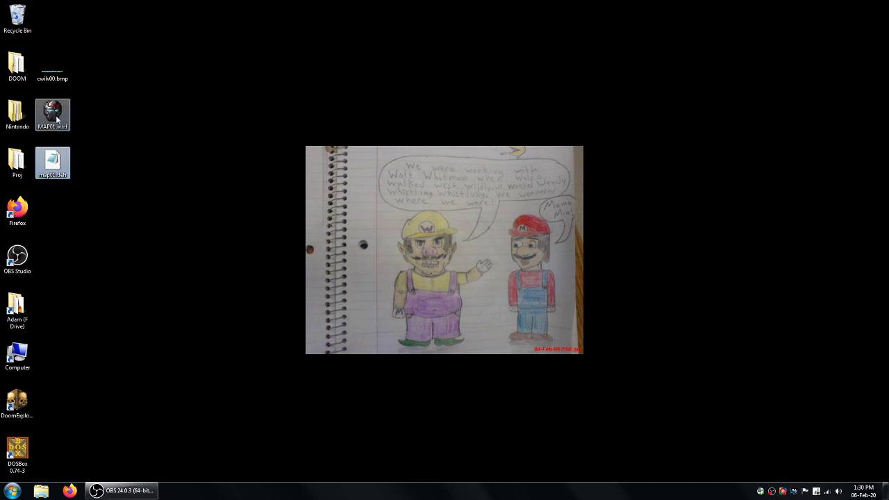
pyautogui.click(56, 69)
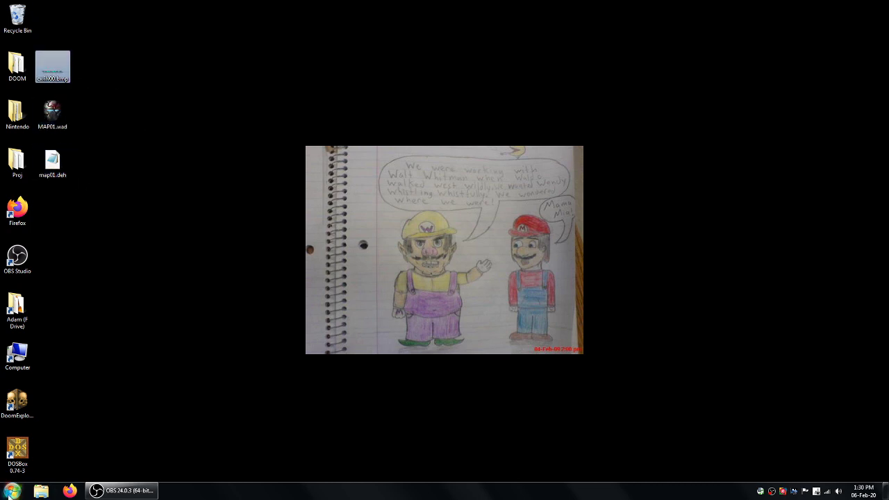
pyautogui.click(12, 491)
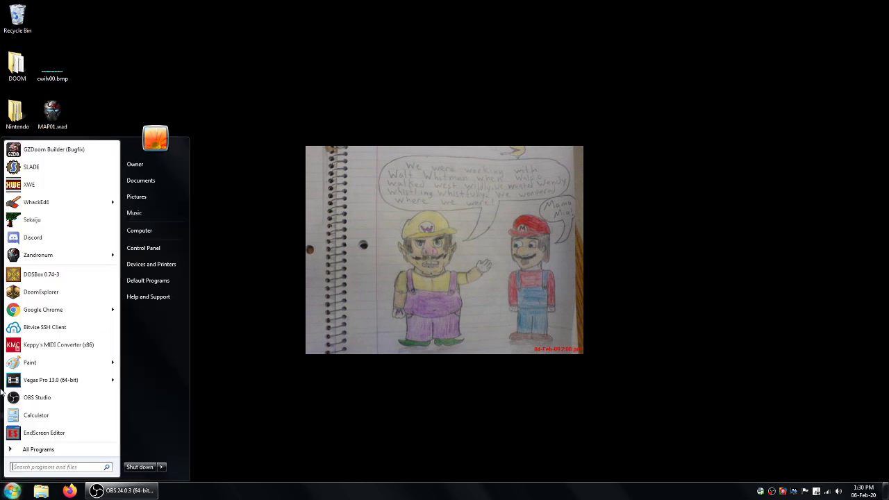
pyautogui.click(55, 174)
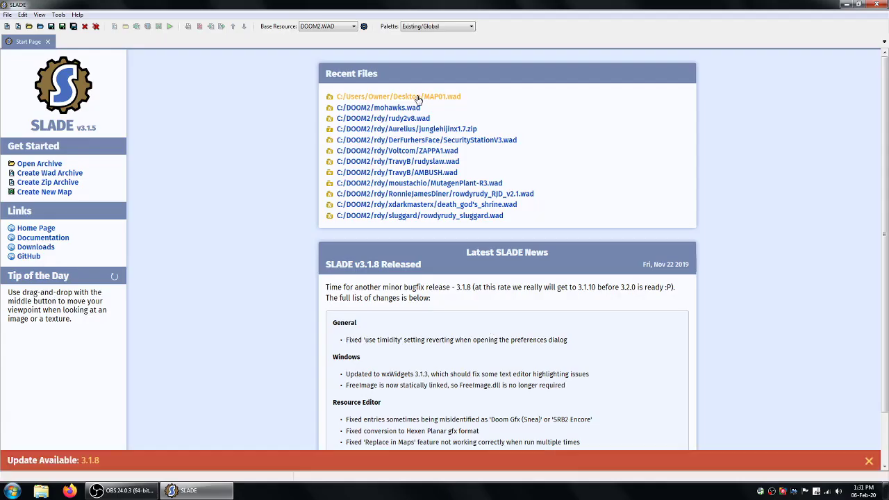
# - Open the recent MAP01.wad archive and import map01.deh into it
pyautogui.click(419, 99)
pyautogui.click(30, 186)
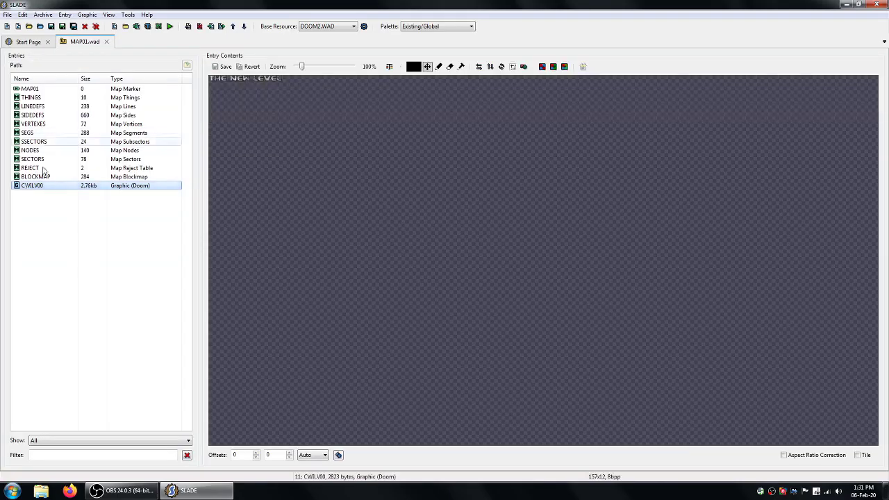
pyautogui.click(137, 27)
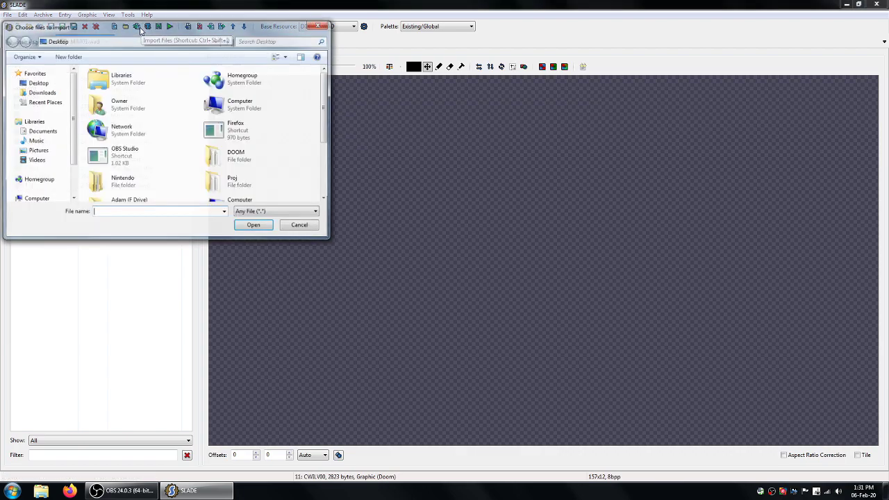
pyautogui.scroll(-3, 330, 109)
pyautogui.doubleClick(236, 166)
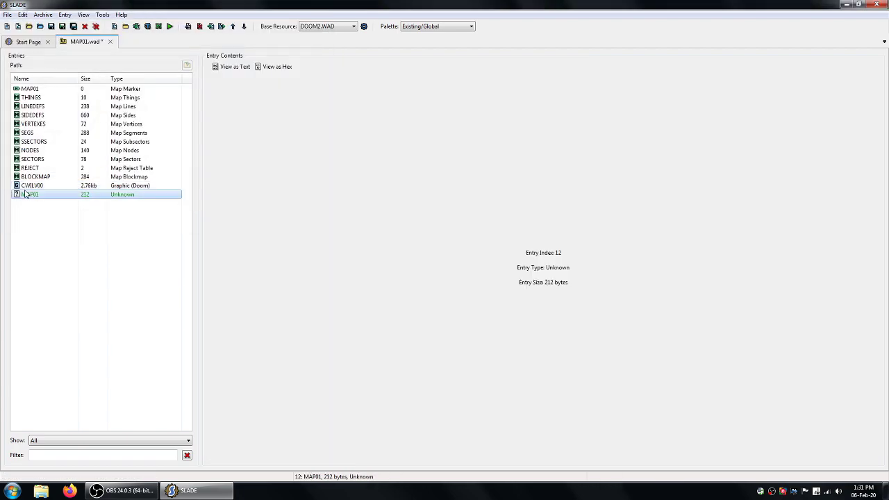
# - Rename the imported entry to DEHACKED and save the archive
pyautogui.rightClick(25, 195)
pyautogui.click(41, 200)
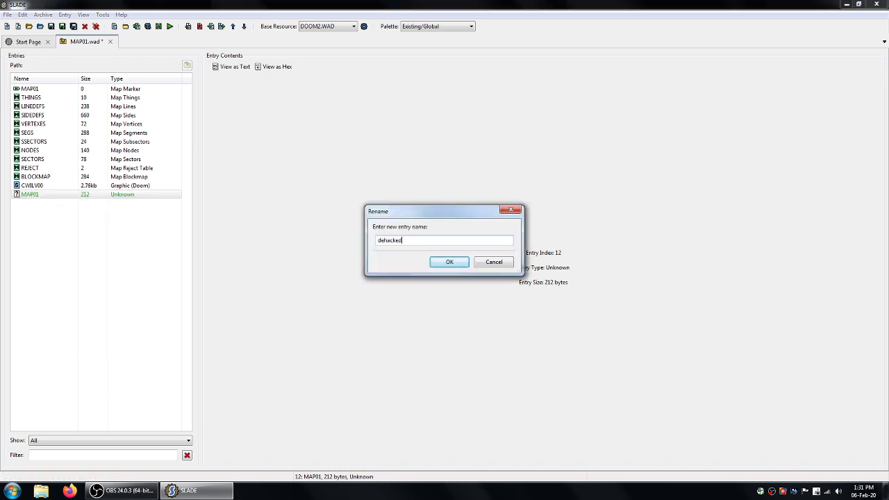
pyautogui.write('dehacked')
pyautogui.click(450, 261)
pyautogui.click(63, 186)
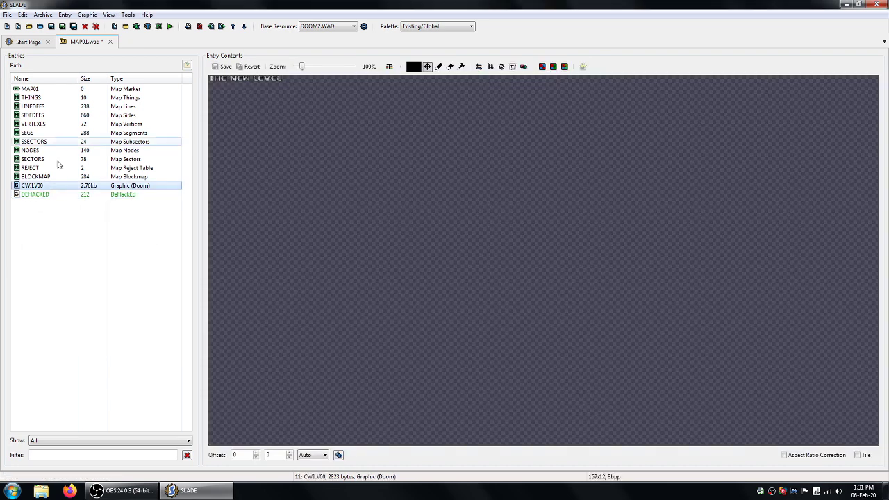
pyautogui.click(51, 26)
# - Check the MAP01, DEHACKED and CWILV00 entries, then exit SLADE
pyautogui.click(30, 89)
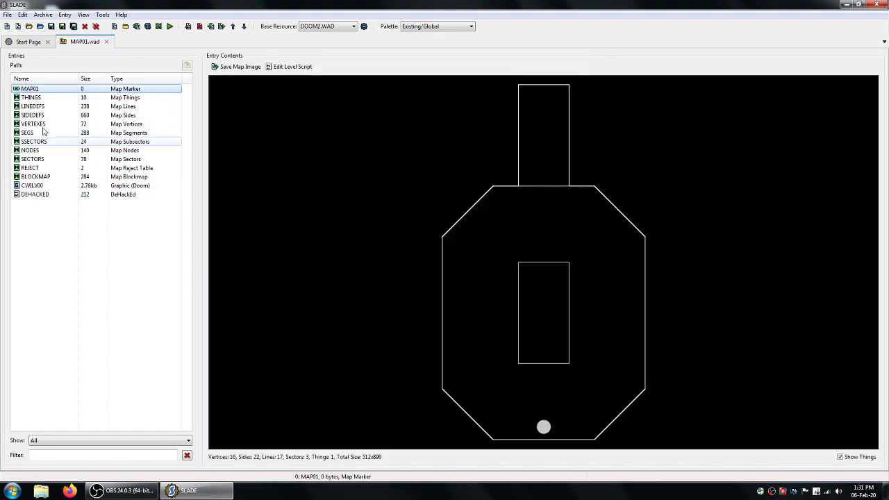
pyautogui.click(34, 194)
pyautogui.click(33, 187)
pyautogui.click(33, 194)
pyautogui.click(33, 186)
pyautogui.click(46, 91)
pyautogui.click(883, 4)
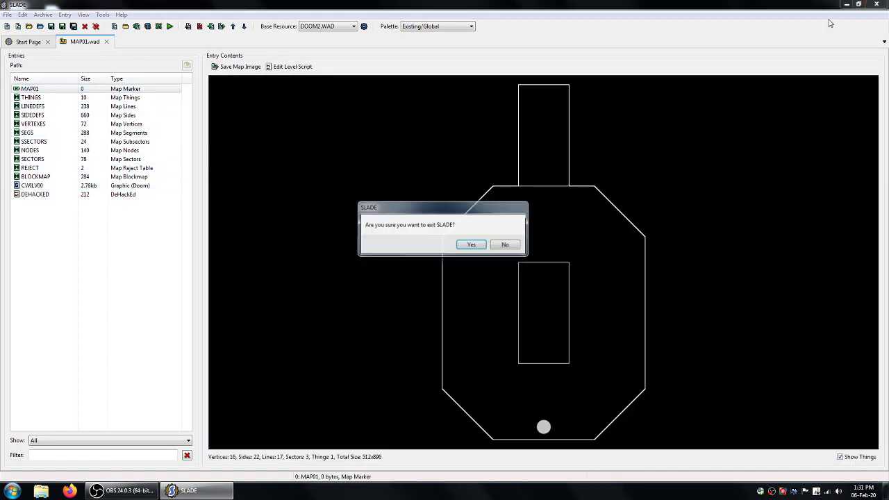
pyautogui.click(477, 248)
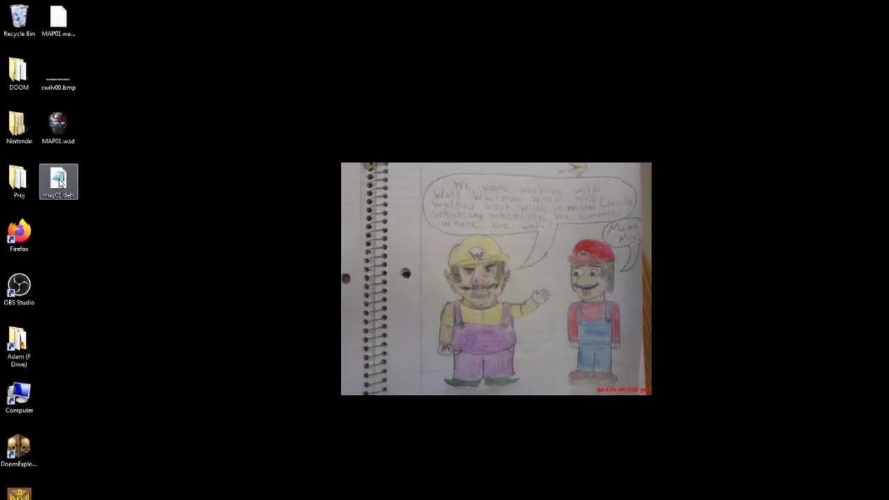
# - Launch MAP01.wad in Zandronum using the DOOM 2 IWAD
pyautogui.moveTo(77, 211); pyautogui.dragTo(55, 124)
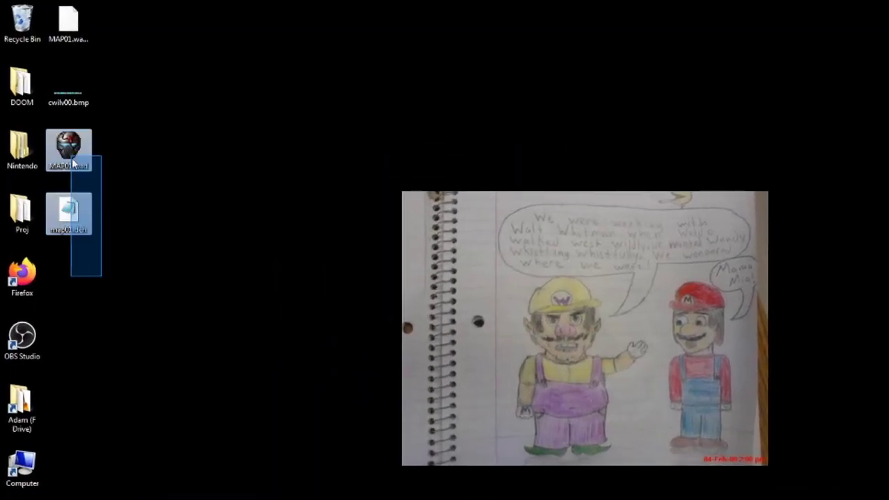
pyautogui.moveTo(72, 162); pyautogui.dragTo(75, 166)
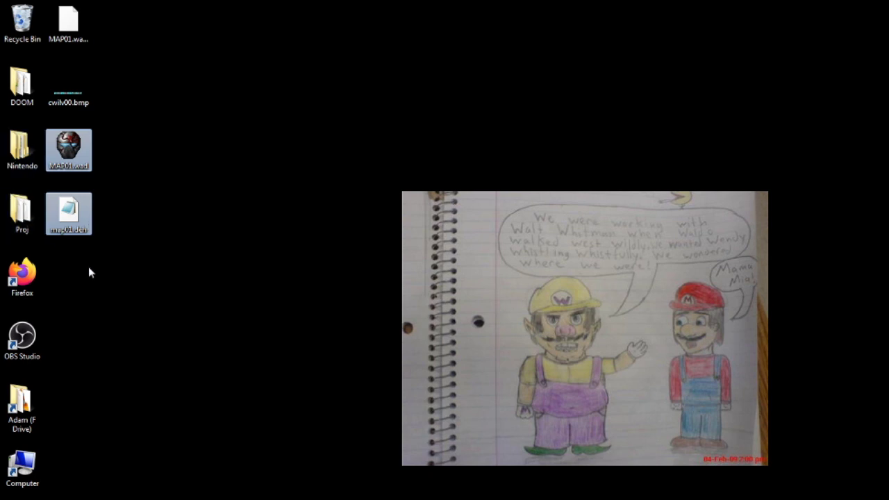
pyautogui.click(83, 165)
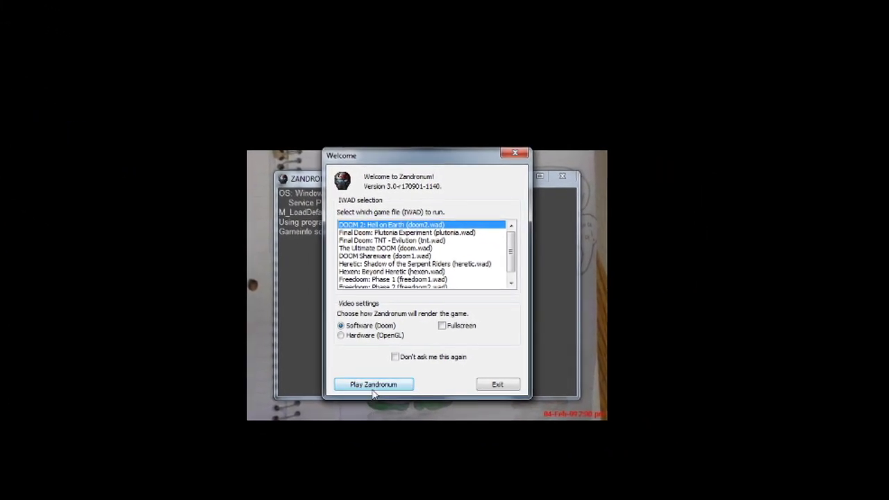
pyautogui.click(373, 385)
# - Widen the game window and start a new game on Ultra-Violence
pyautogui.press('Escape')
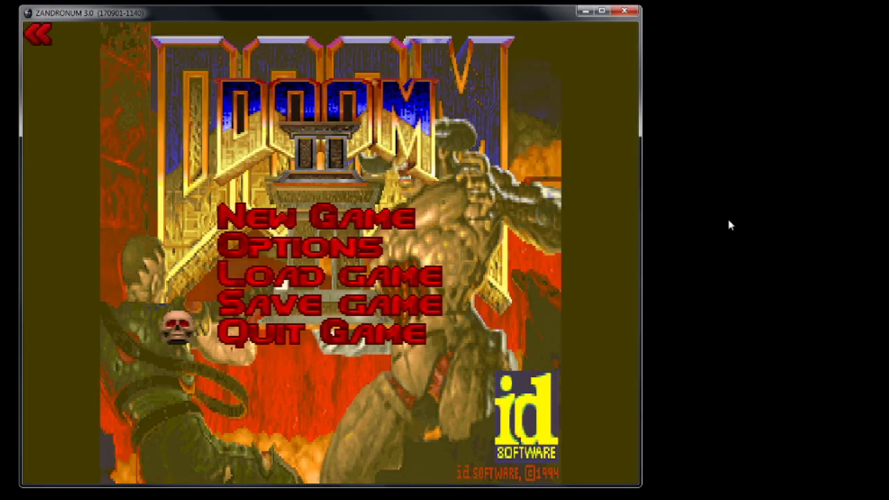
pyautogui.moveTo(644, 229); pyautogui.dragTo(867, 223)
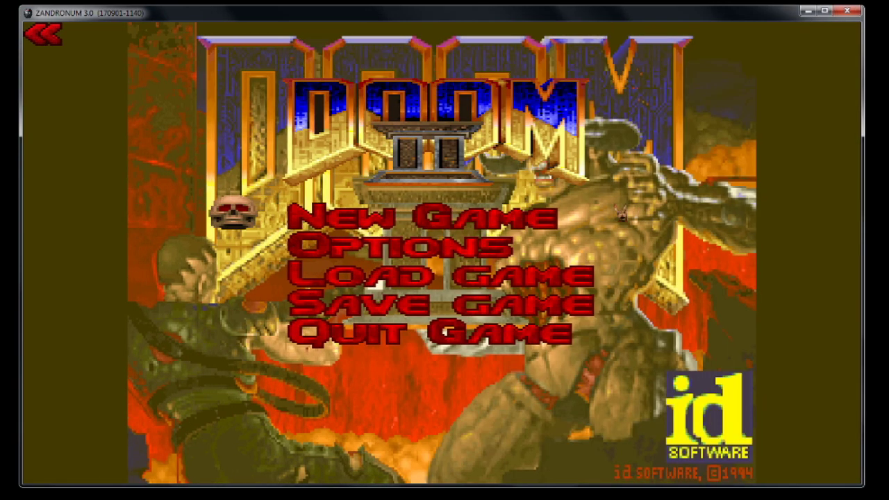
pyautogui.click(501, 228)
pyautogui.click(325, 290)
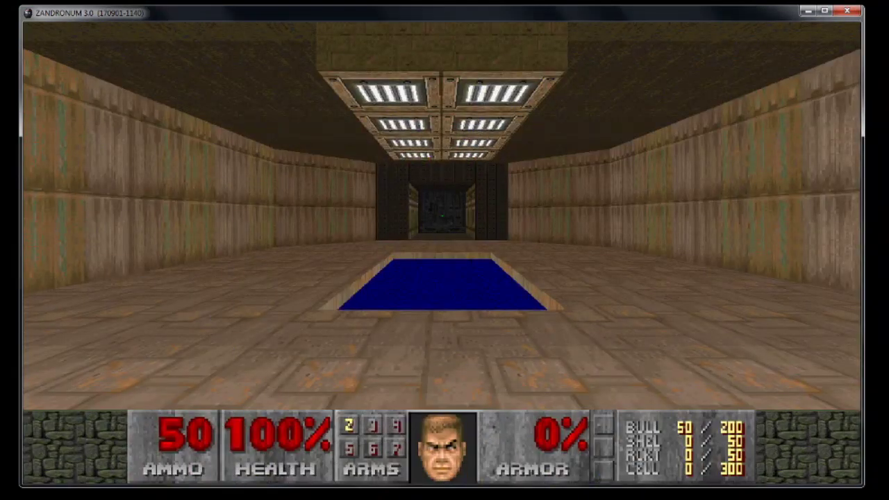
# - Play through MAP01 using the automap, firing at enemies, until the level is finished
pyautogui.press('Tab')
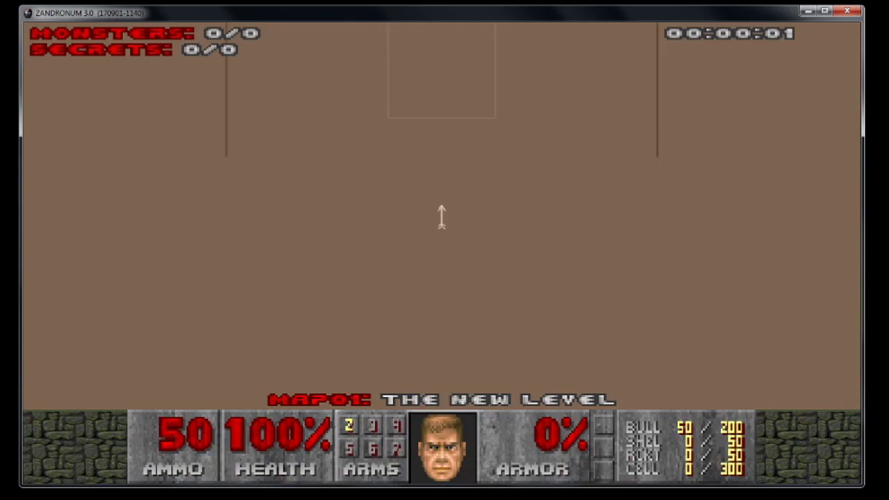
pyautogui.press('Tab')
pyautogui.press('Right')
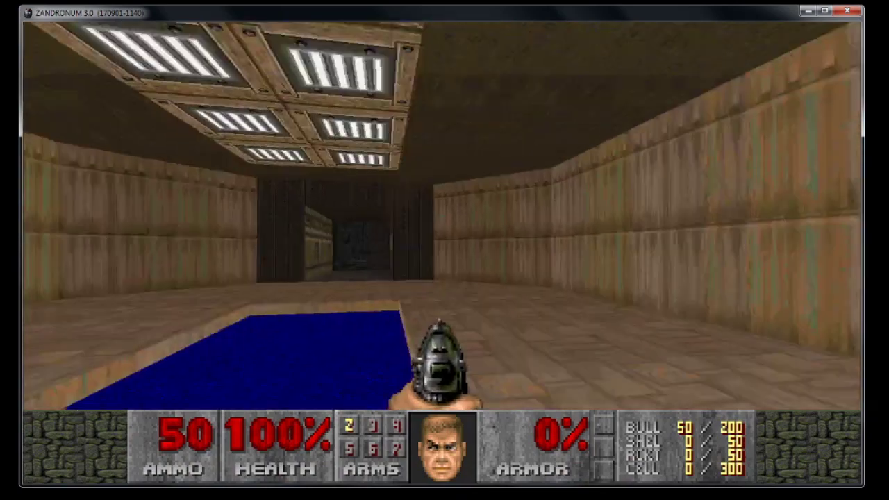
pyautogui.press('Right')
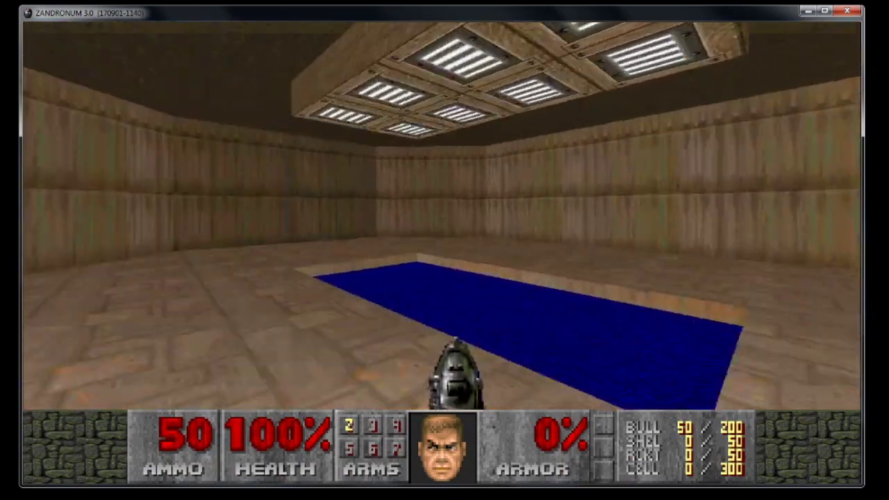
pyautogui.press('Left')
pyautogui.press('Tab')
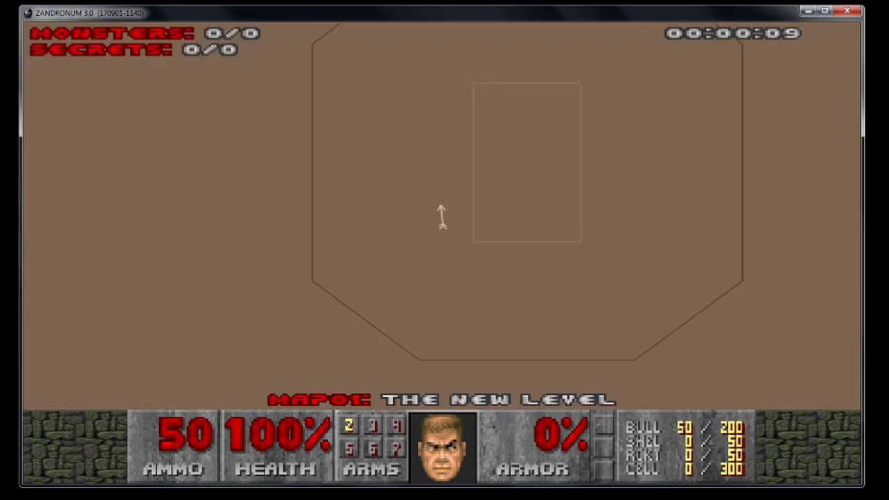
pyautogui.press('Left')
pyautogui.press('ctrl')
pyautogui.press('ctrl')
pyautogui.press('Up')
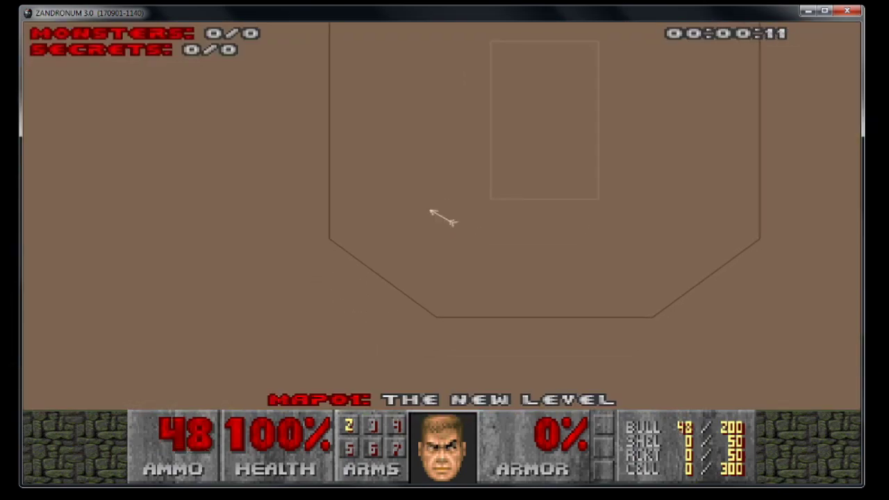
pyautogui.press('Tab')
pyautogui.press('`')
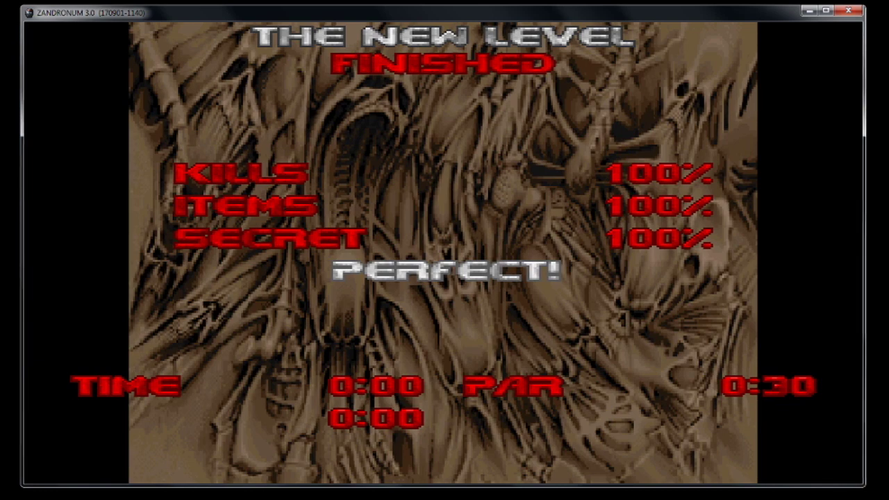
# - Skip the intermission into the next level and check its automap
pyautogui.press('space')
pyautogui.press('space')
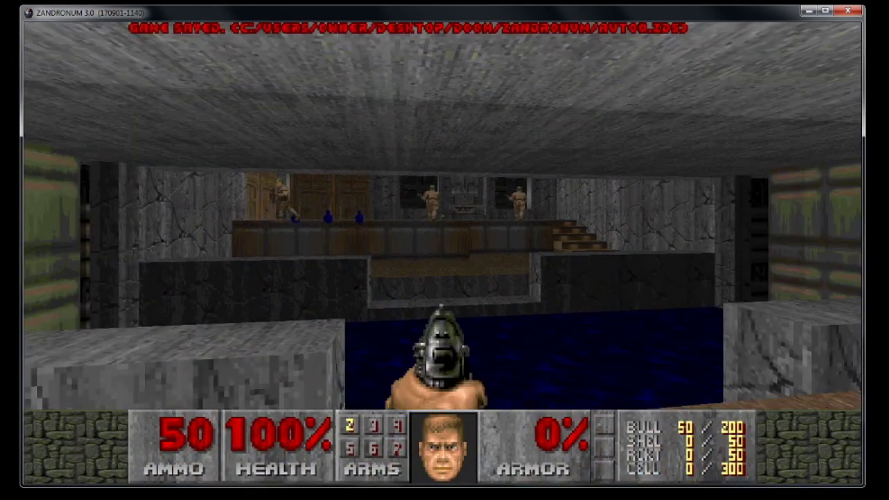
pyautogui.press('Tab')
pyautogui.press('Tab')
pyautogui.press('Left')
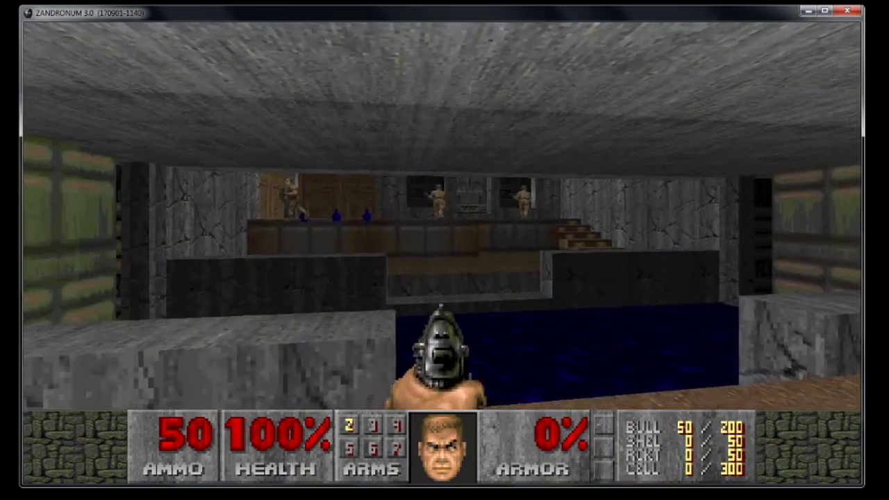
# - Quit Zandronum from the main menu's Quit Game option
pyautogui.press('Escape')
pyautogui.press('Up')
pyautogui.press('Return')
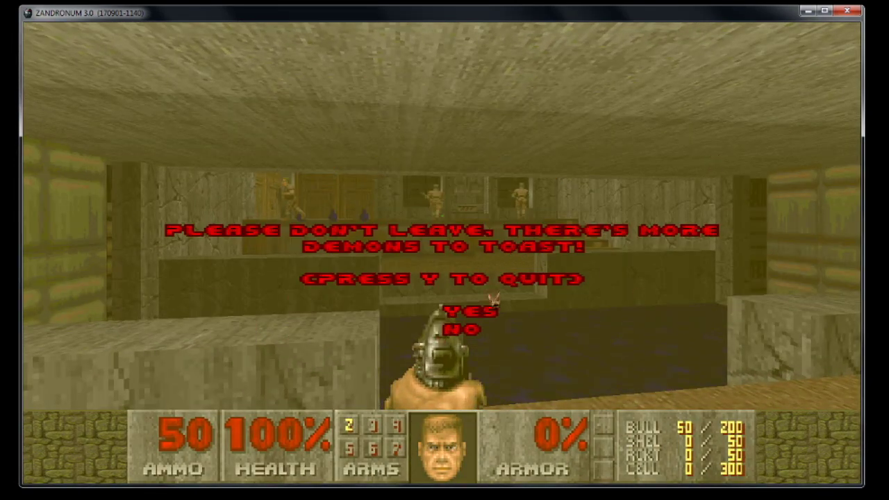
pyautogui.click(476, 326)
pyautogui.click(447, 337)
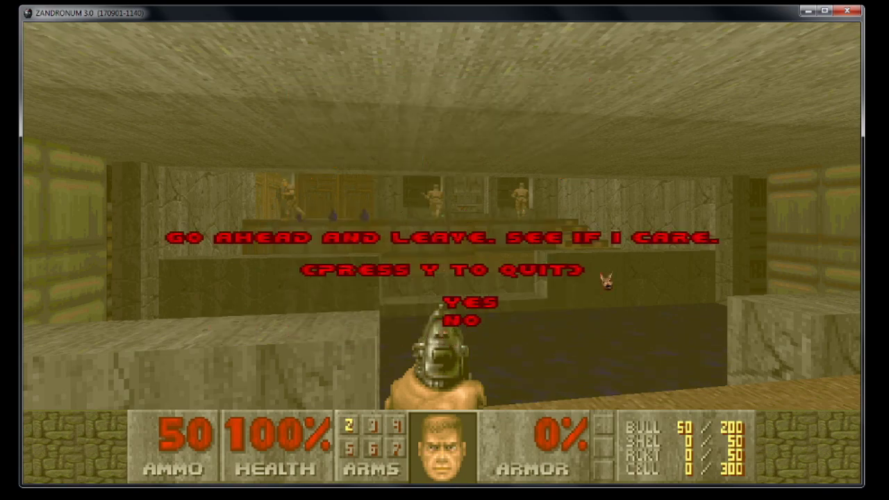